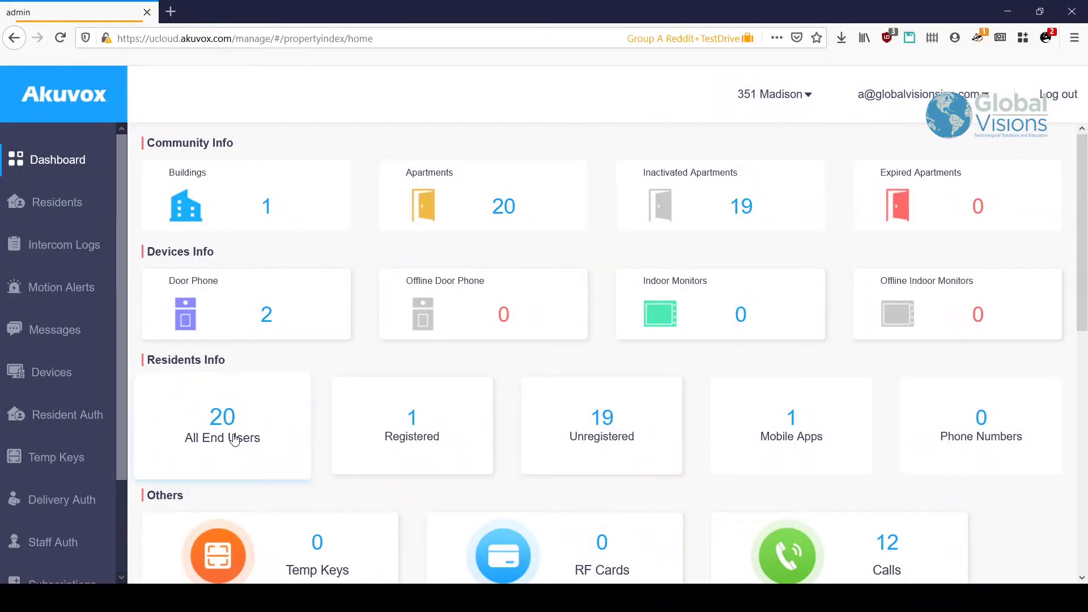
- Make the portal full-screen and scroll the Dashboard down to the Door Release charts and bottom panels
key("F11")
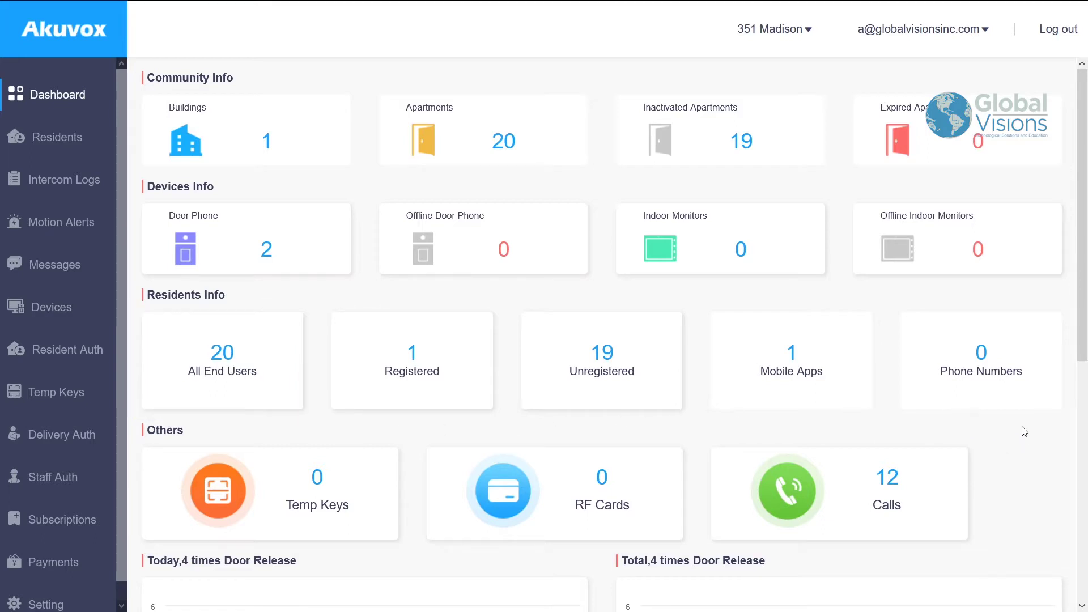
scroll(1017, 456, "down", 3)
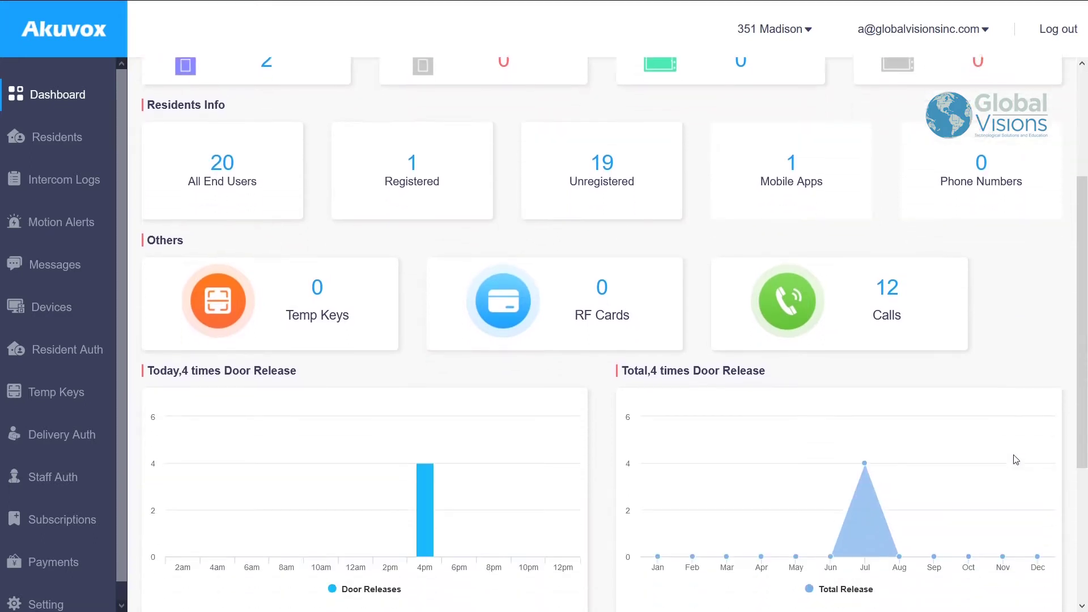
scroll(1016, 459, "down", 3)
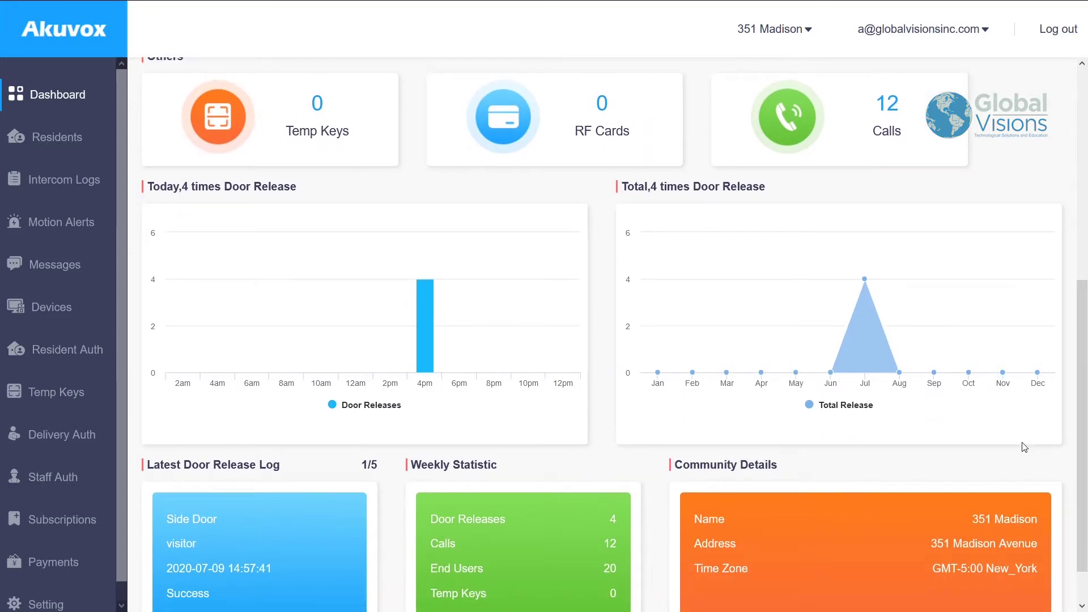
scroll(1042, 445, "down", 1)
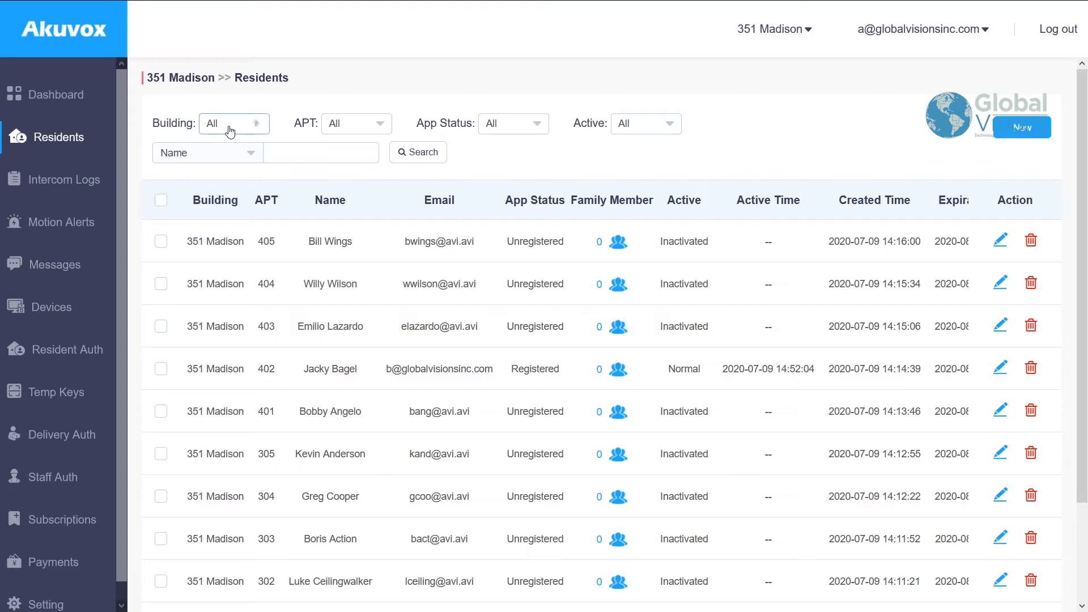
- Open Residents, leave the Building and APT filters at All, and switch the search type to Email
left_click(229, 130)
left_click(230, 131)
left_click(372, 136)
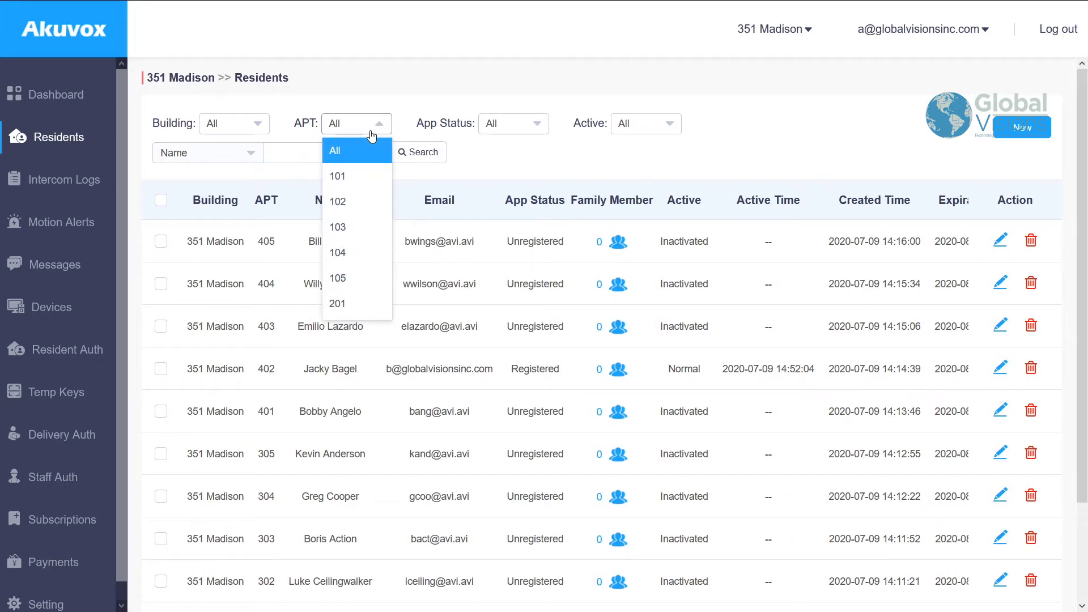
left_click(372, 136)
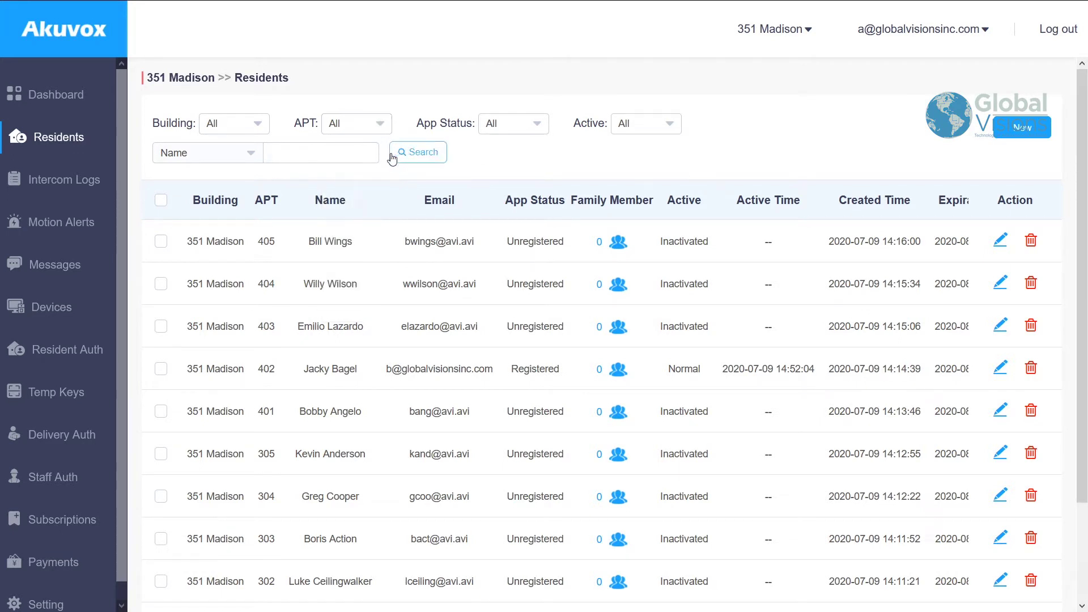
left_click(240, 156)
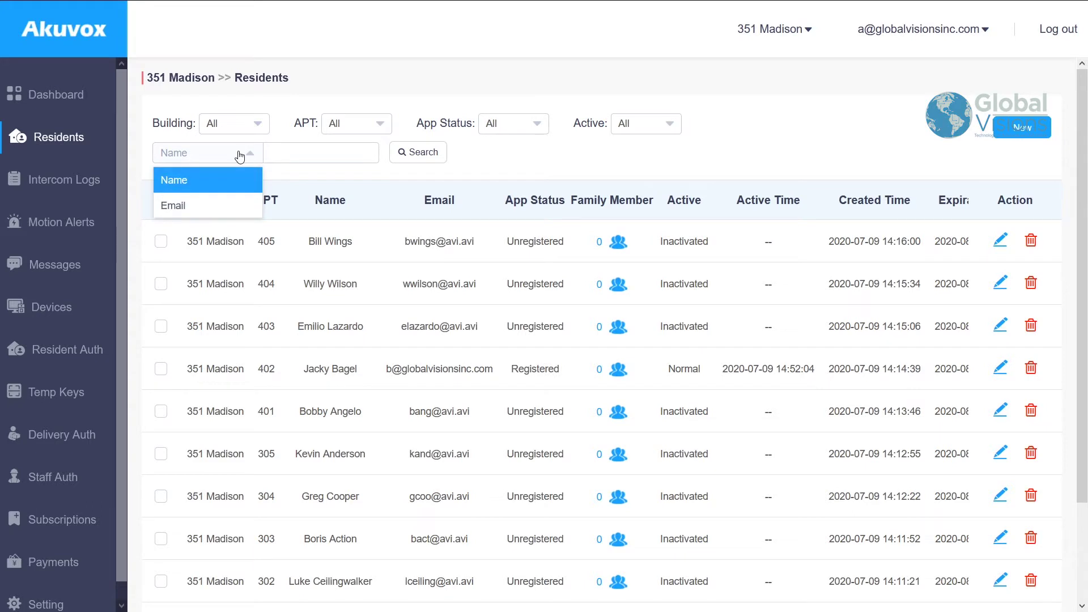
left_click(226, 212)
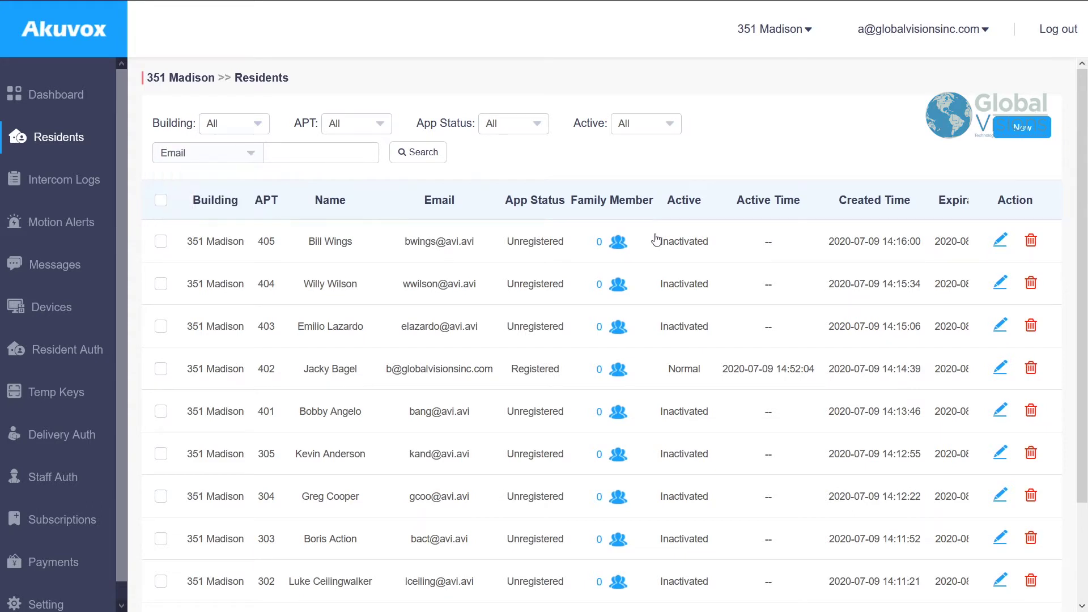
- Submit the apartment 405 resident's edit form with QR code creation allowed, then scroll the Residents list
left_click(999, 243)
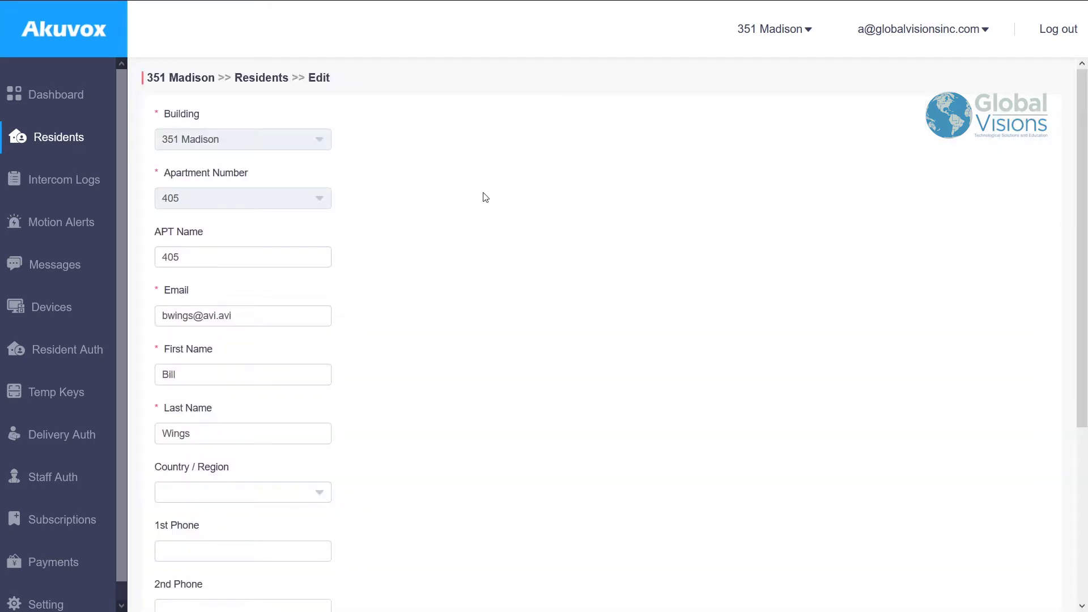
scroll(484, 196, "down", 2)
scroll(484, 197, "down", 4)
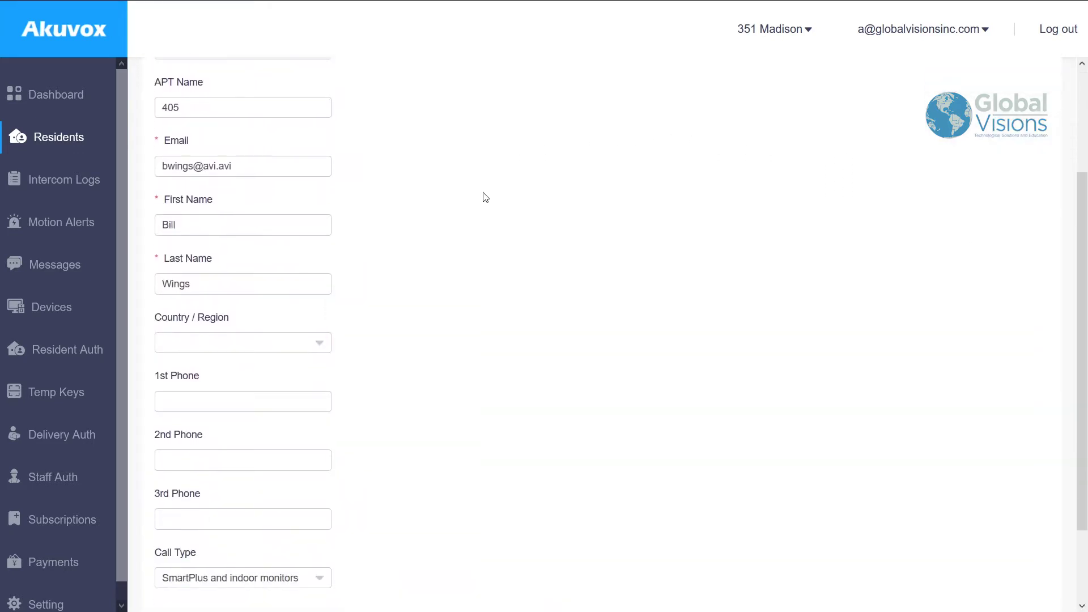
scroll(484, 197, "down", 1)
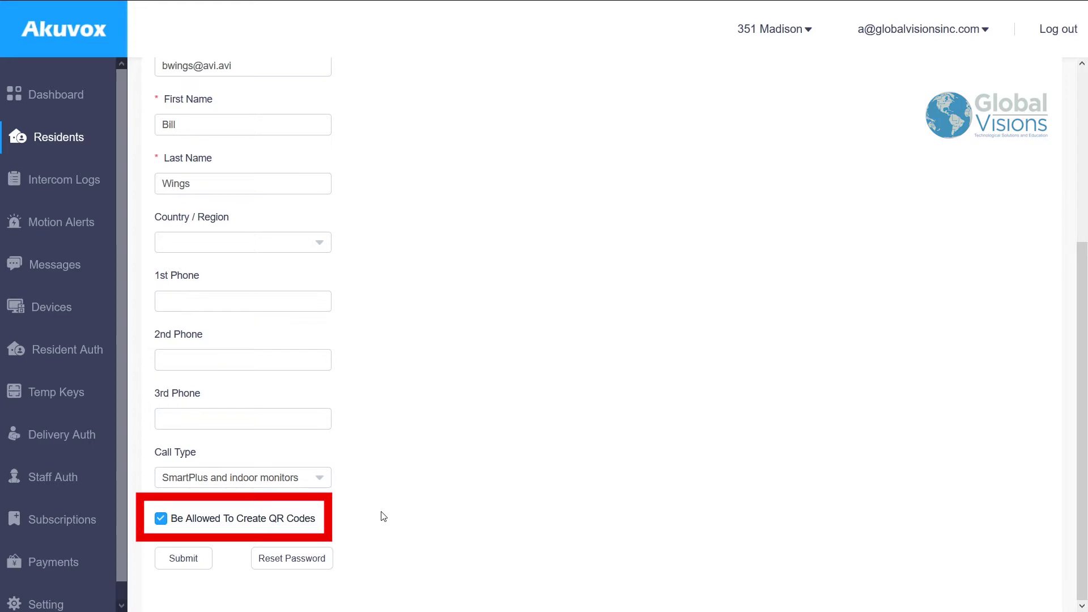
left_click(178, 560)
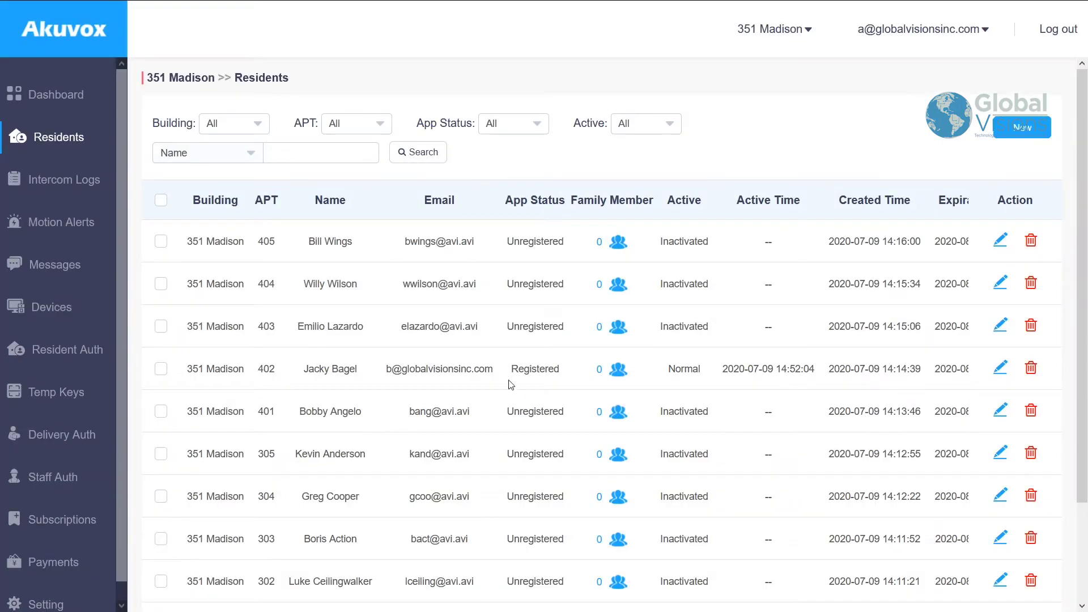
scroll(757, 353, "down", 2)
scroll(756, 353, "down", 1)
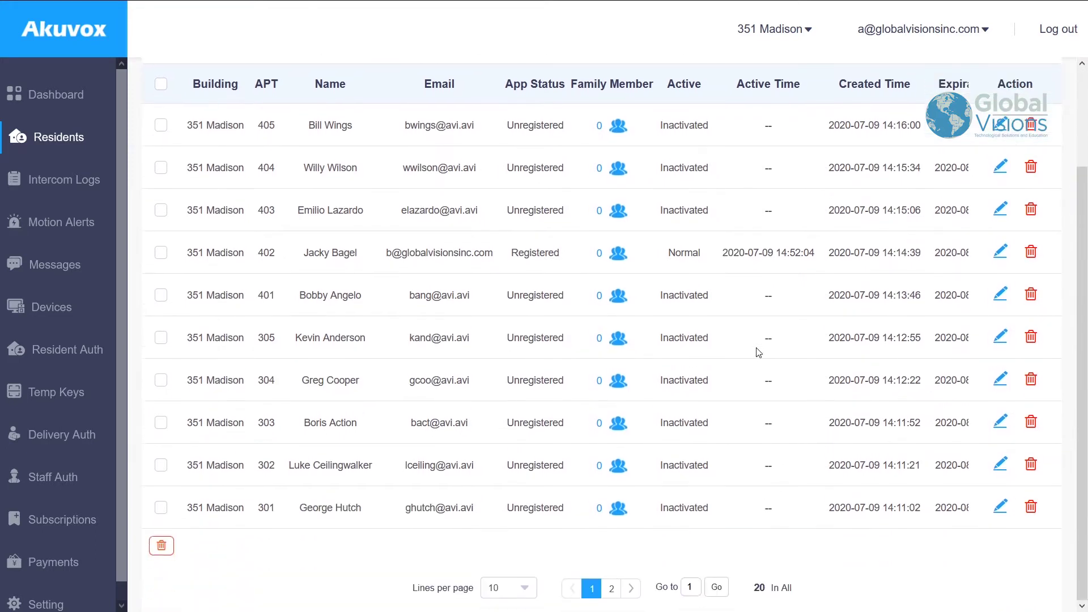
scroll(758, 351, "up", 3)
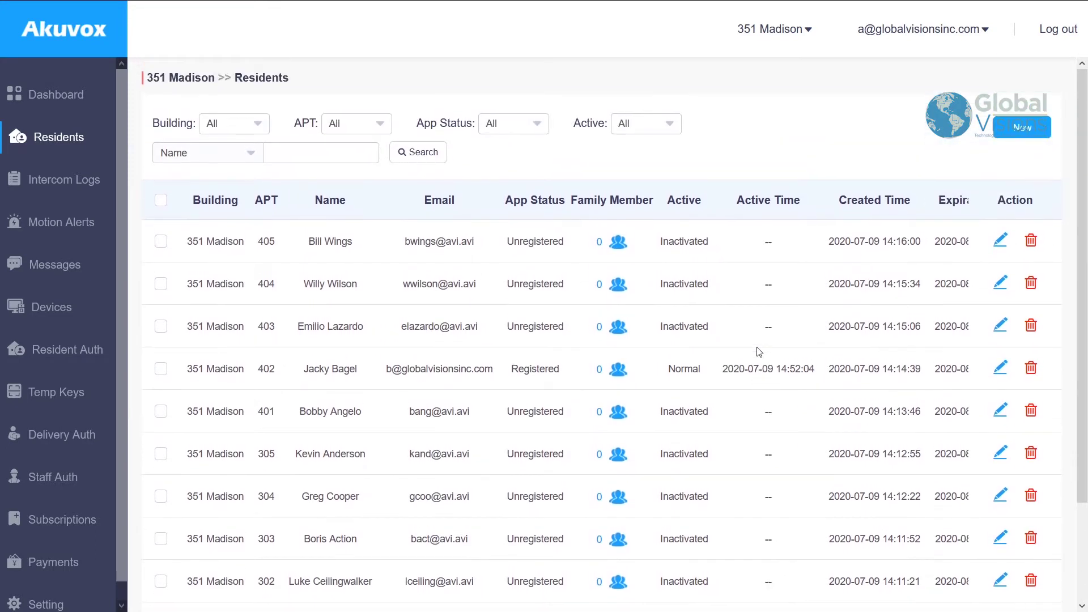
- Open Intercom Logs, check the Log Type and search filters without changing them, and scroll the Door Logs
left_click(71, 176)
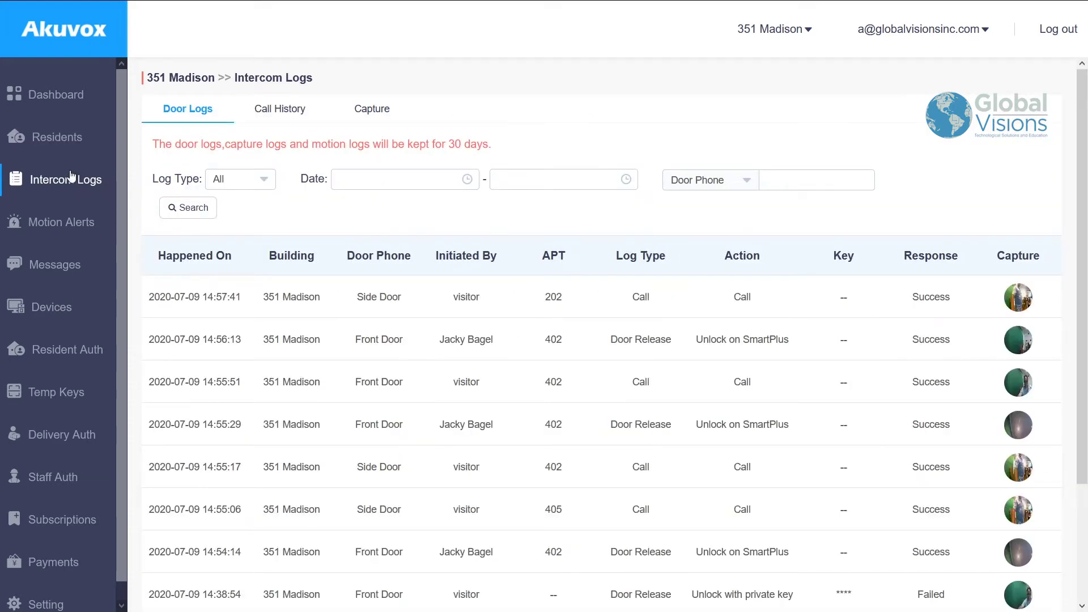
left_click(267, 186)
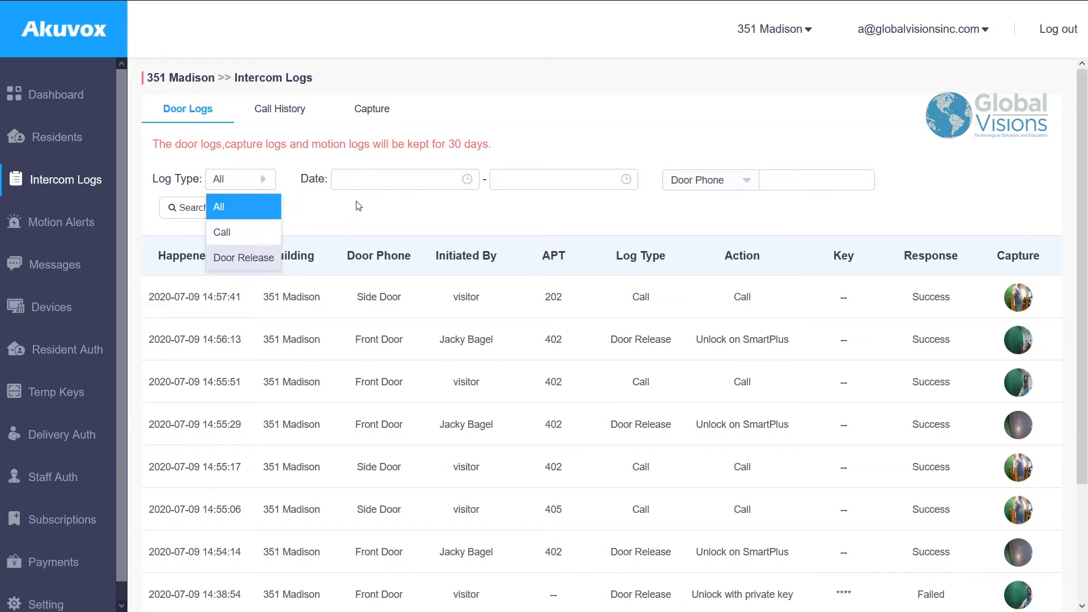
left_click(352, 218)
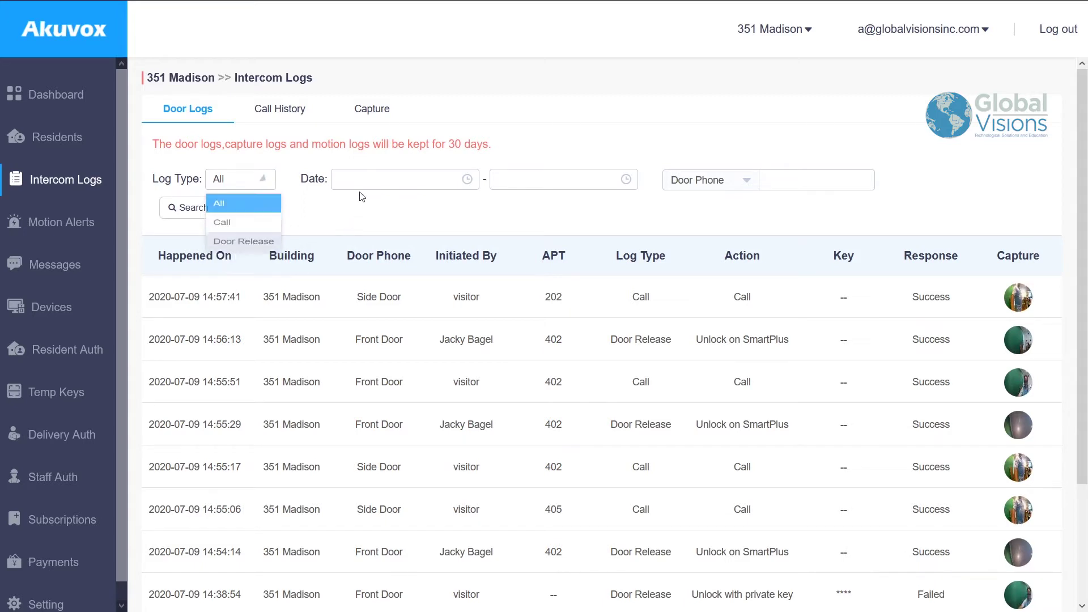
left_click(687, 191)
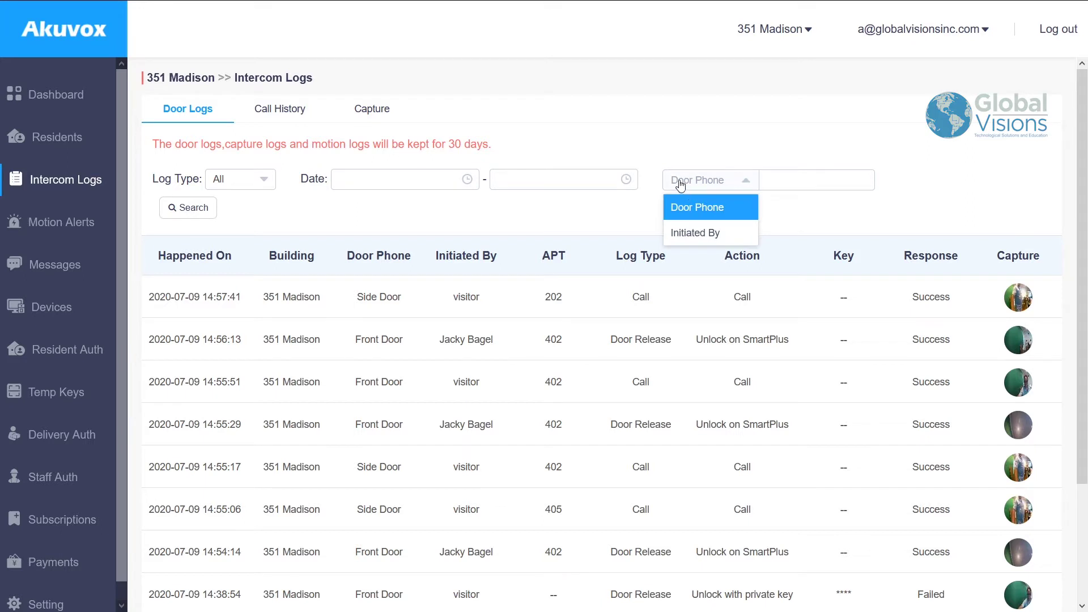
left_click(662, 151)
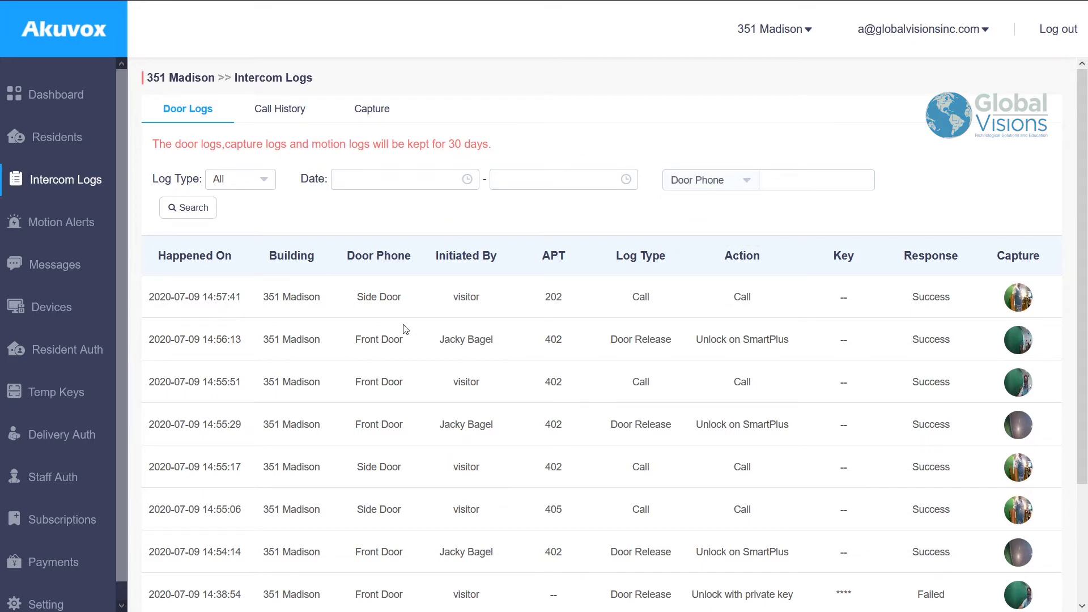
scroll(719, 298, "down", 1)
scroll(719, 297, "down", 1)
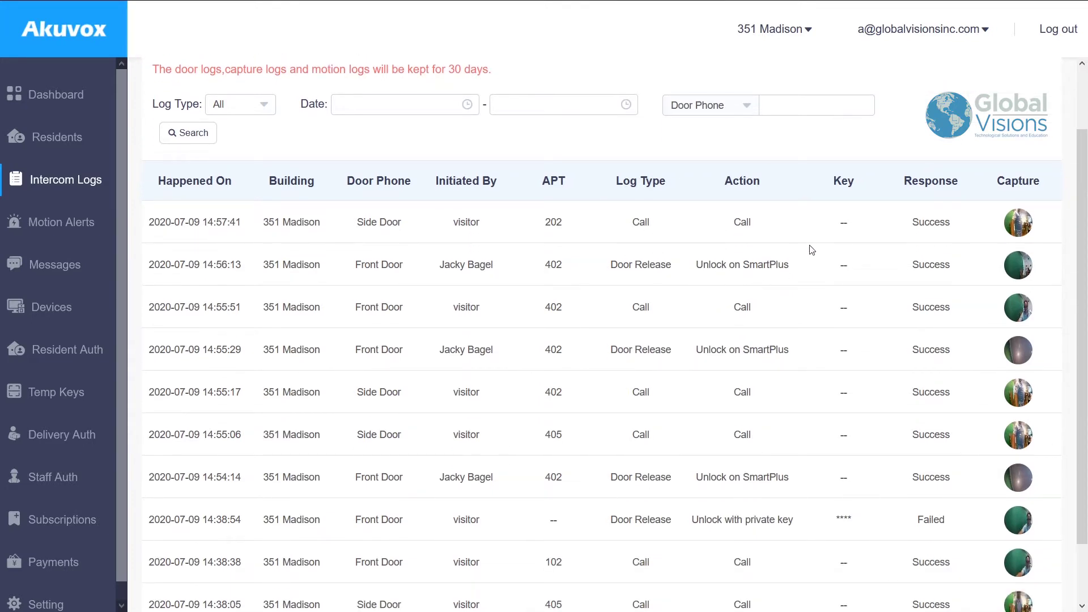
left_click(1018, 223)
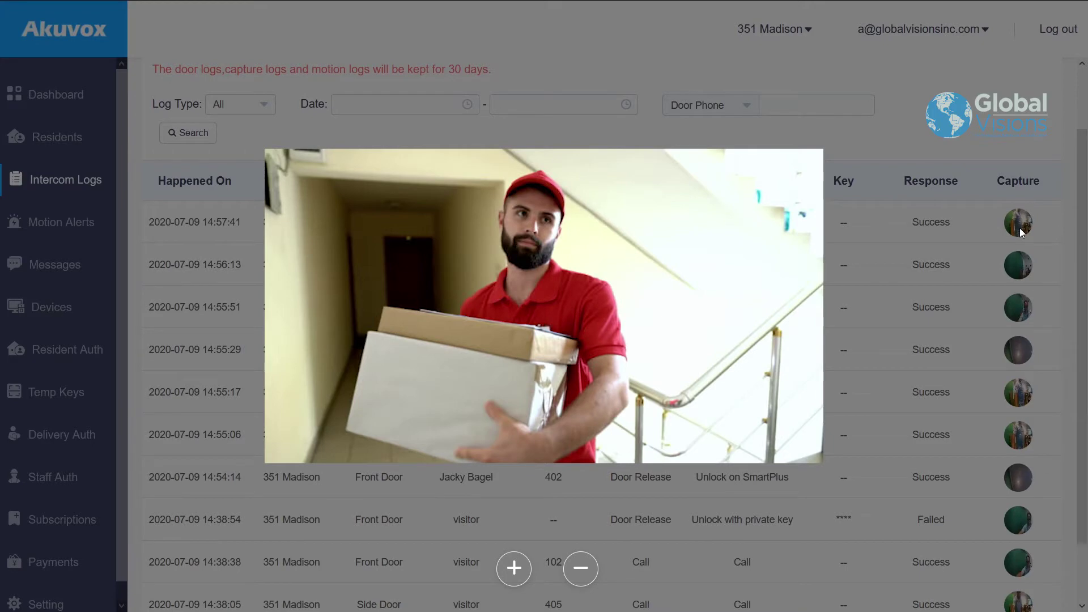
left_click(1064, 238)
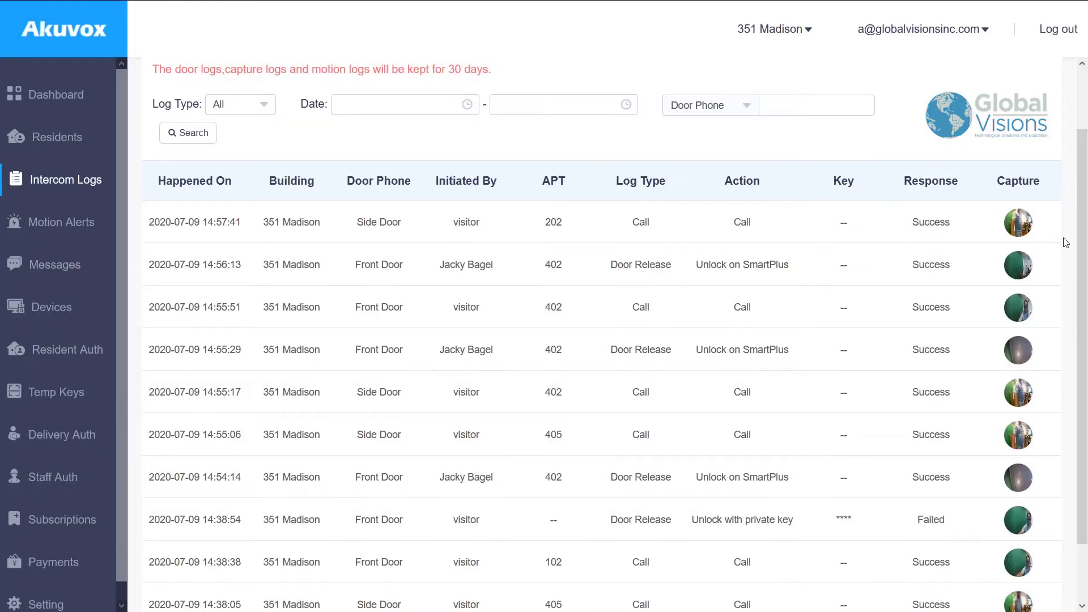
scroll(1063, 243, "down", 2)
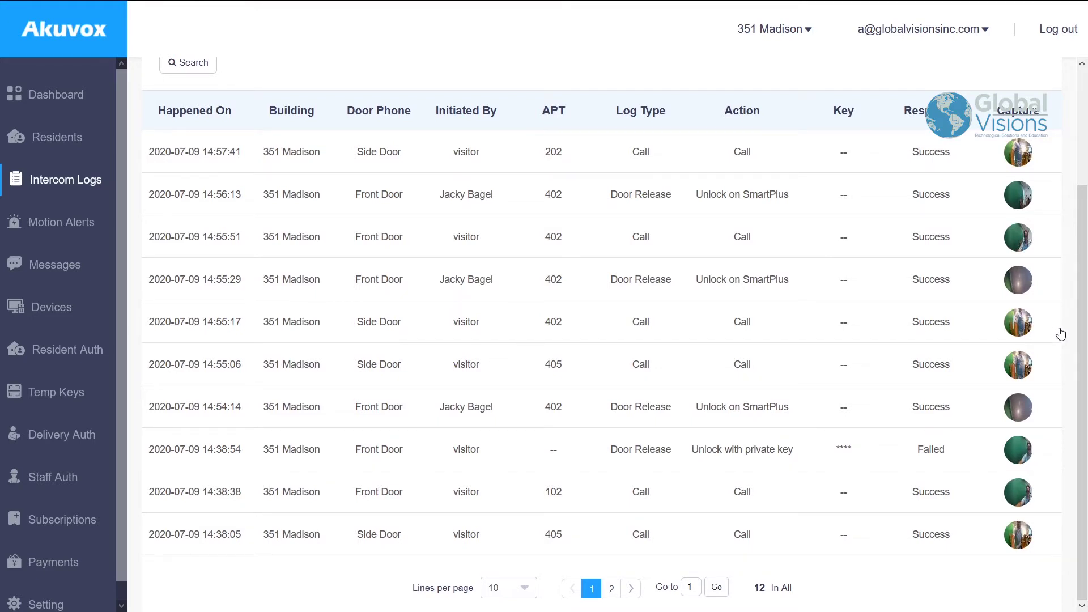
left_click(1022, 534)
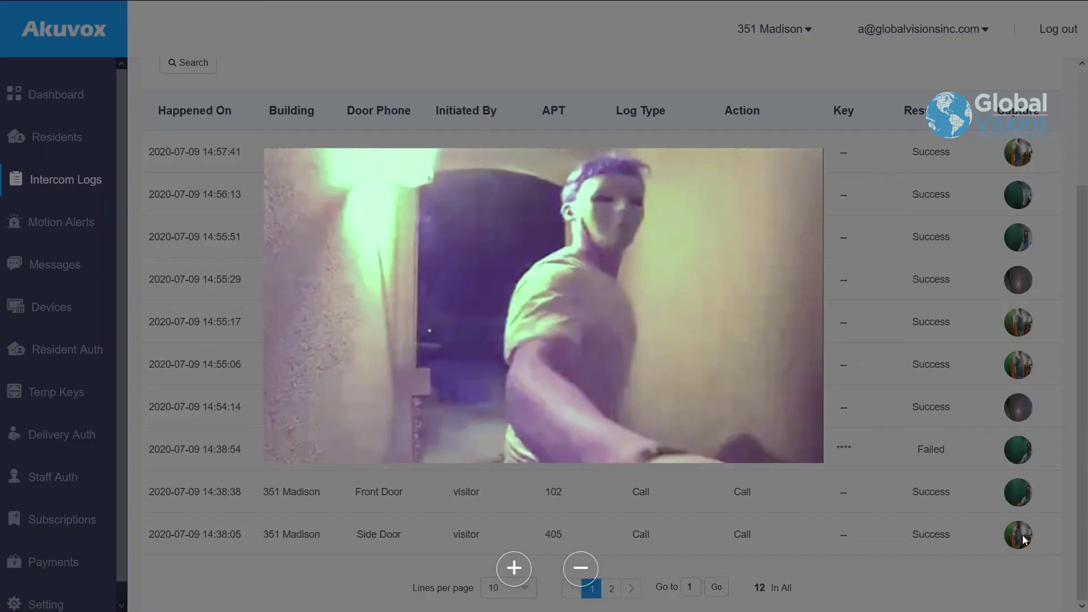
left_click(1075, 488)
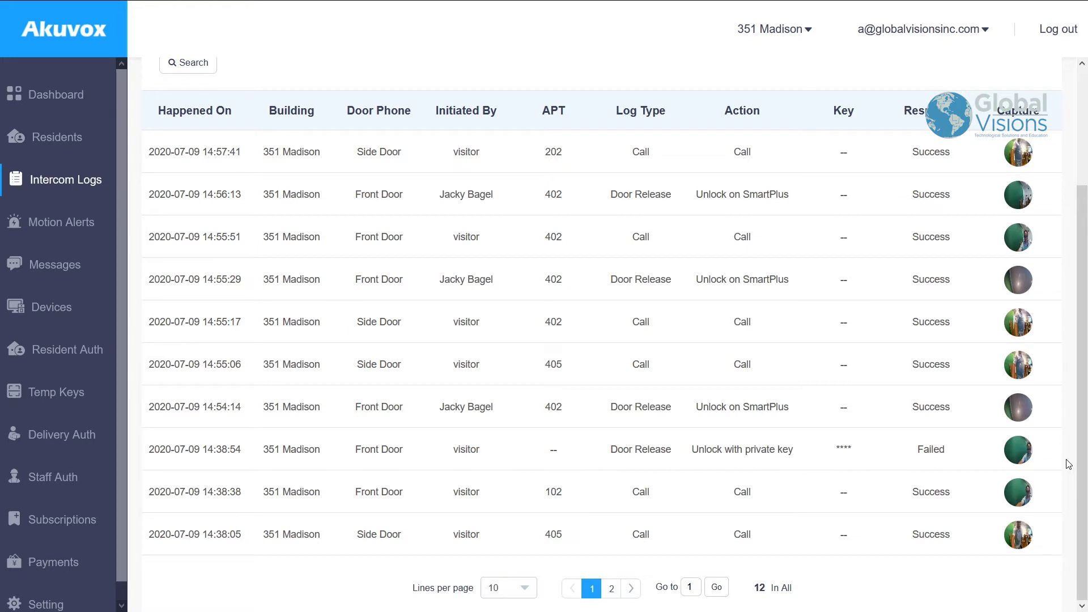
scroll(1068, 464, "up", 3)
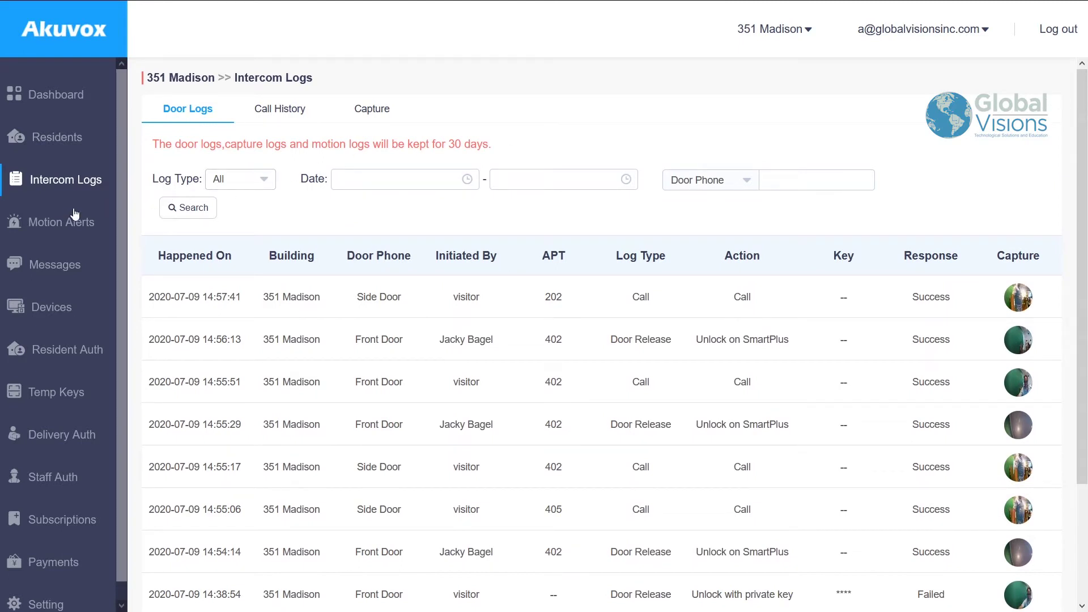
- Open Messages and start a new message
left_click(65, 271)
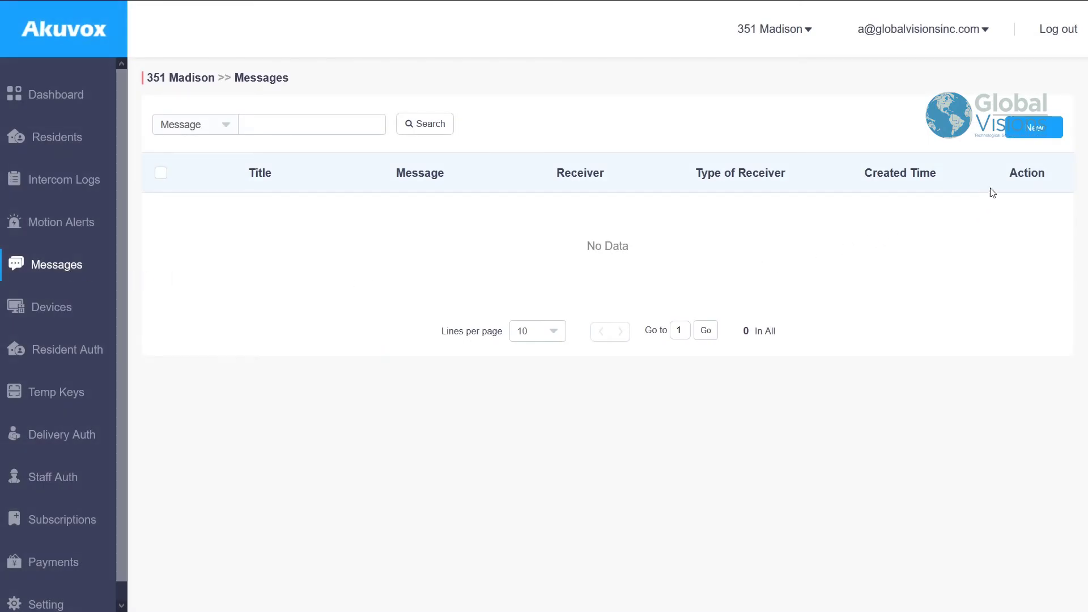
left_click(1044, 133)
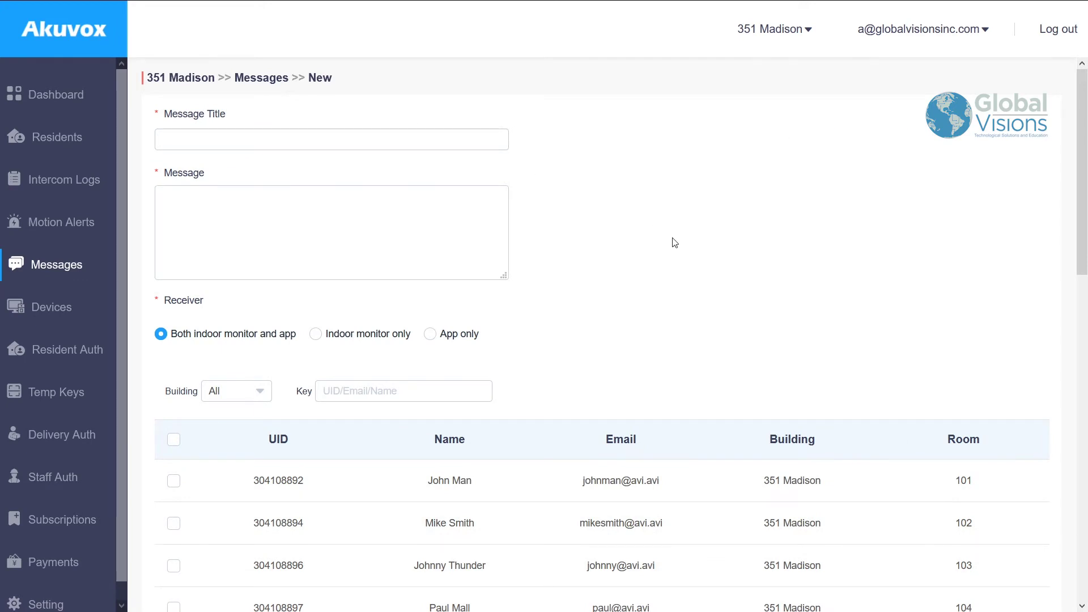
scroll(674, 242, "down", 1)
scroll(675, 242, "down", 1)
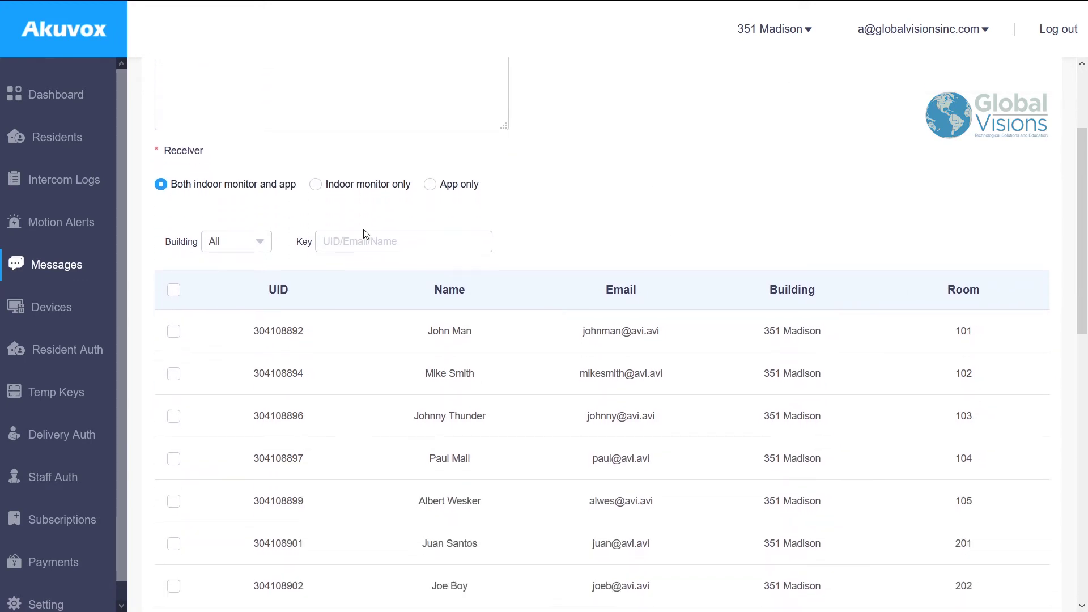
- Leave the receiver building filter at All and tick the residents of apartments 404 and 401
left_click(225, 242)
left_click(225, 242)
left_click(408, 242)
scroll(692, 235, "down", 3)
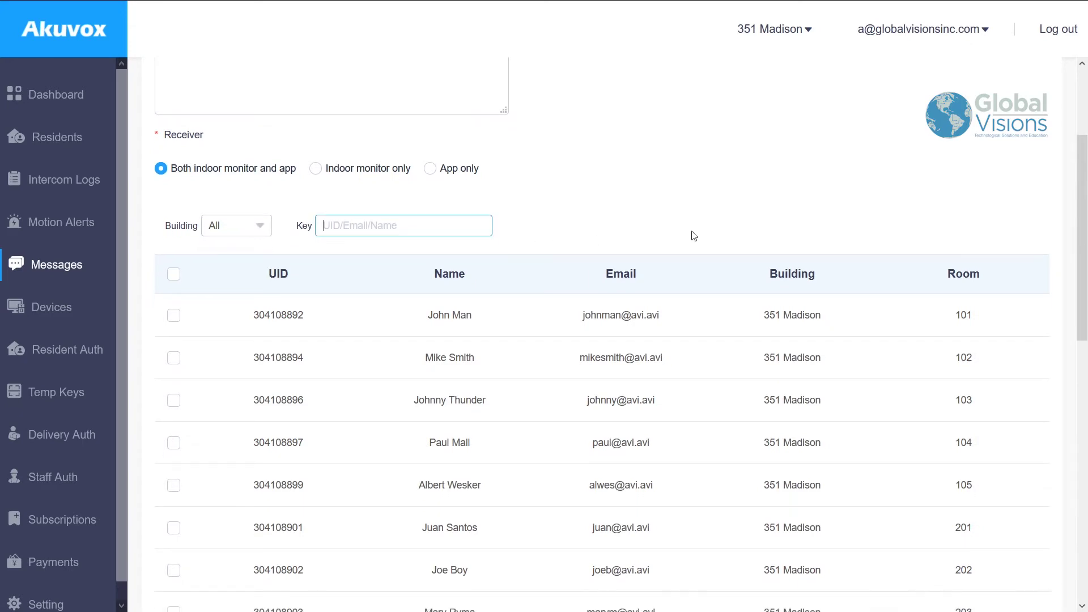
scroll(692, 236, "down", 6)
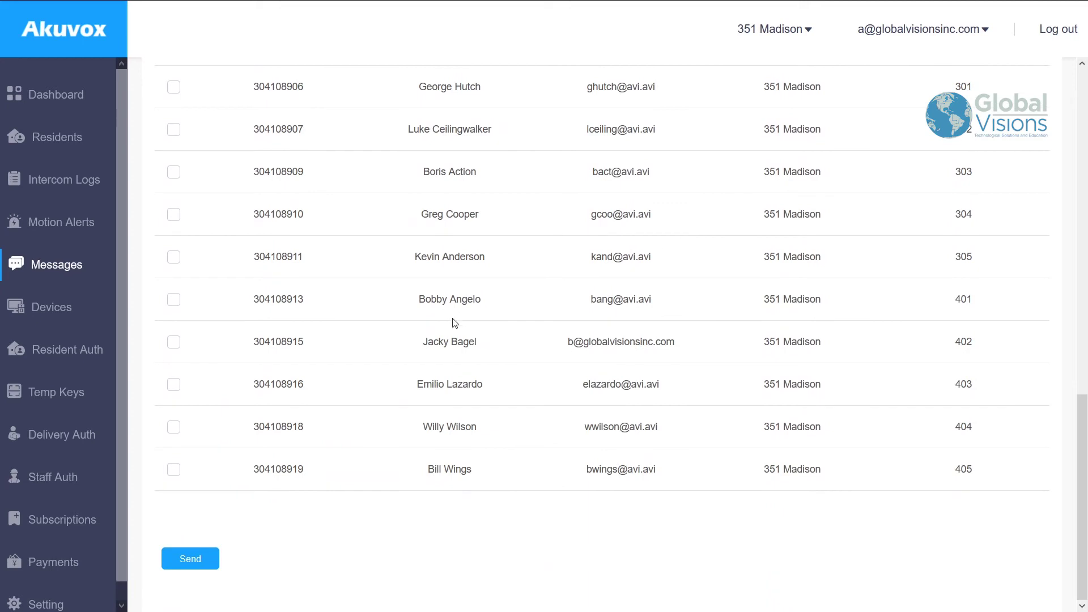
left_click(175, 431)
left_click(175, 303)
- Review the door devices, then browse the Resident Auth PIN list, its filters, and the RF Card tab
left_click(75, 312)
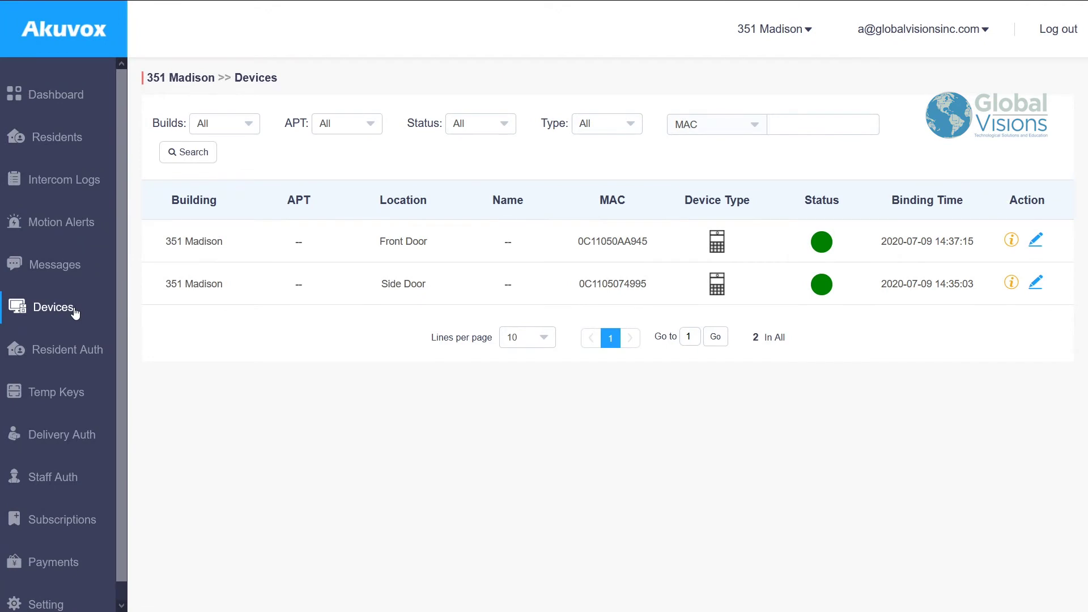
left_click(66, 352)
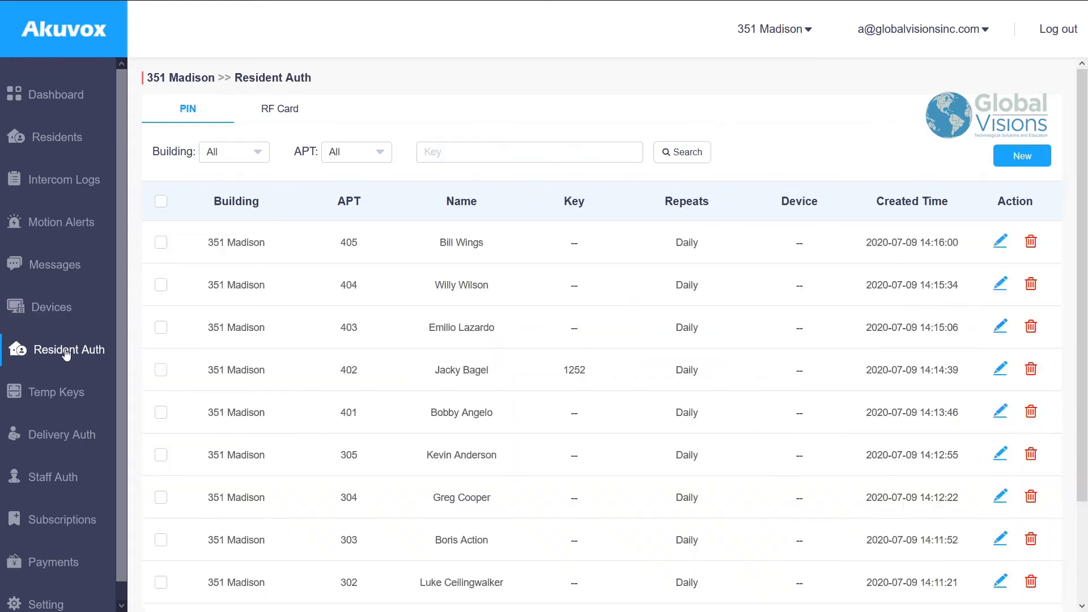
left_click(244, 149)
left_click(242, 149)
left_click(372, 154)
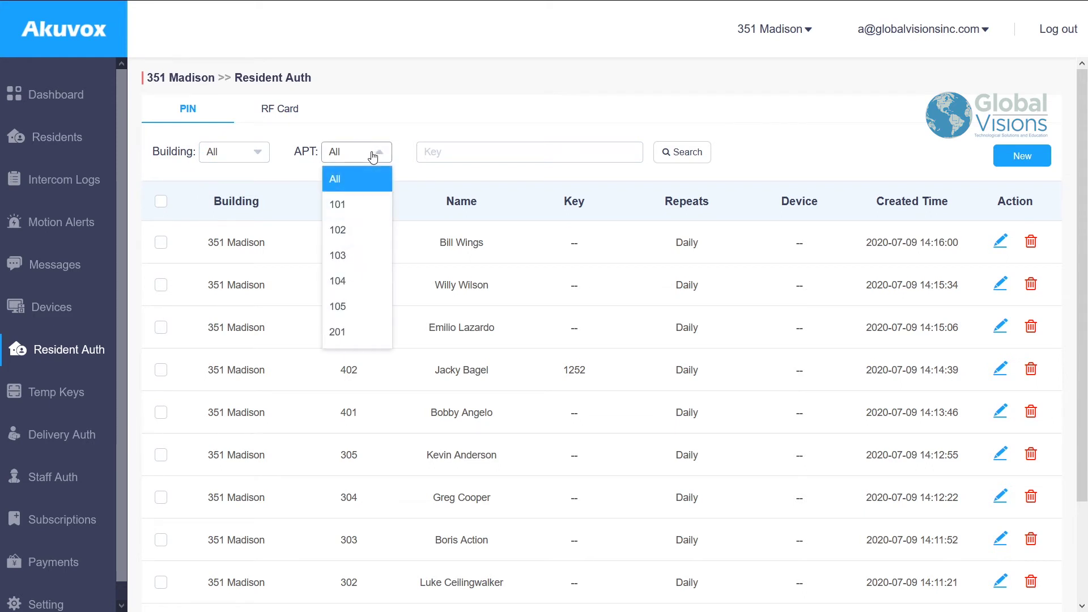
left_click(426, 152)
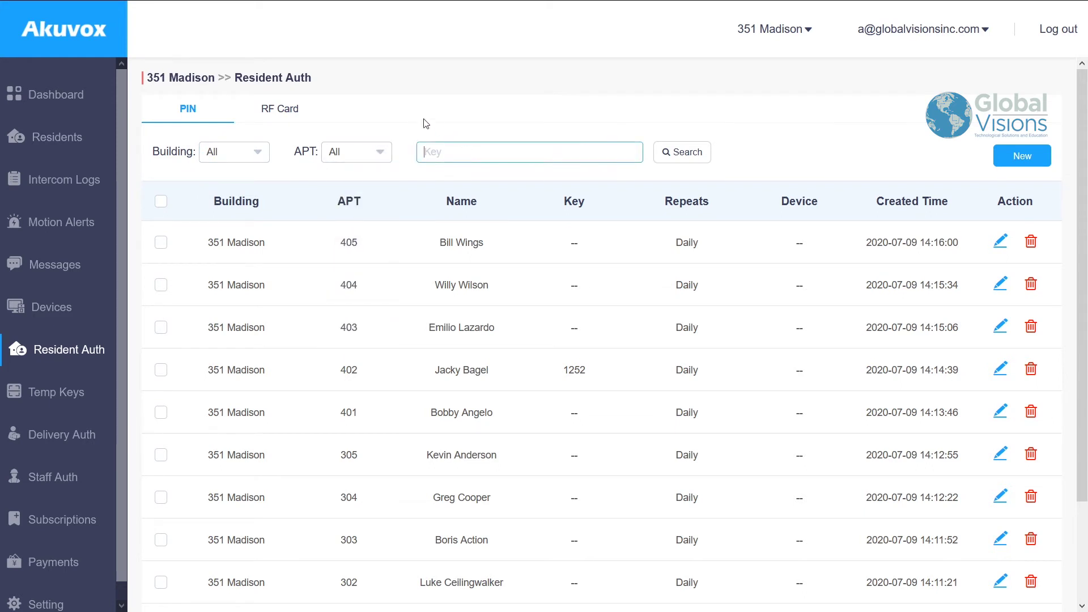
left_click(290, 108)
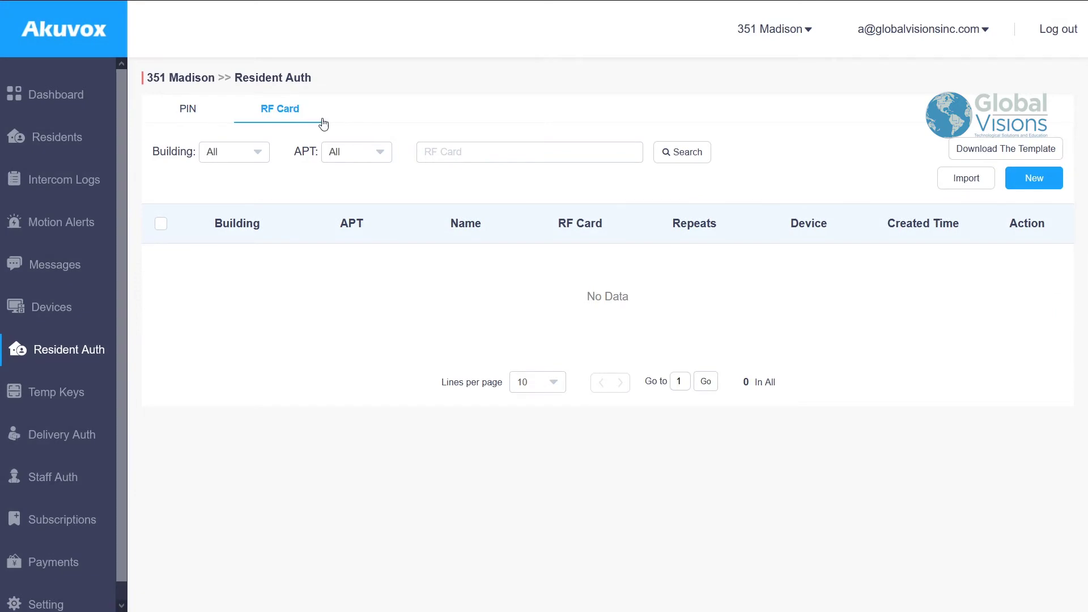
left_click(204, 122)
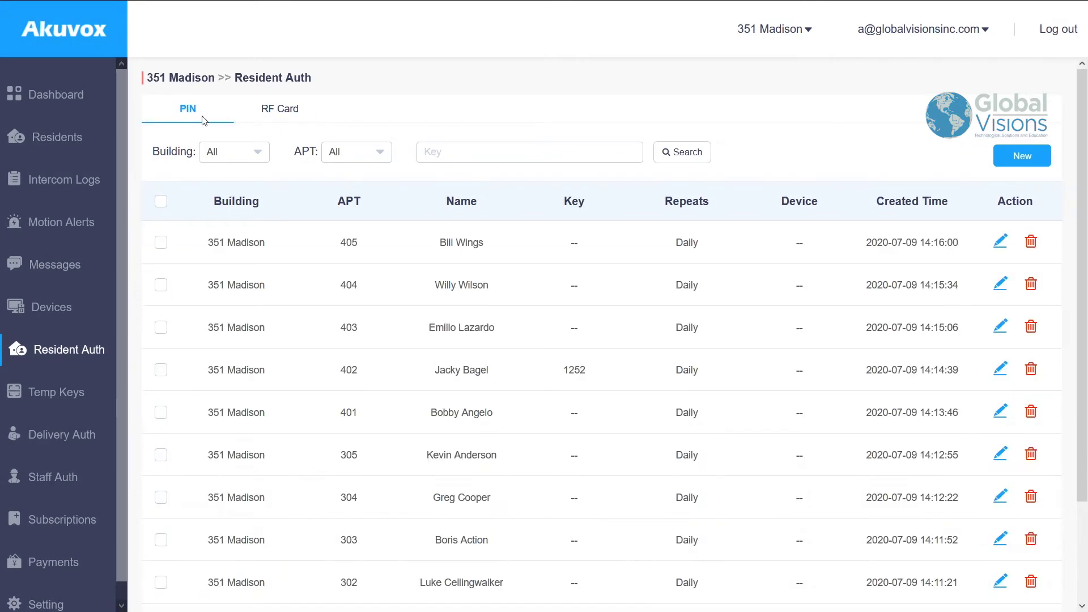
left_click(66, 400)
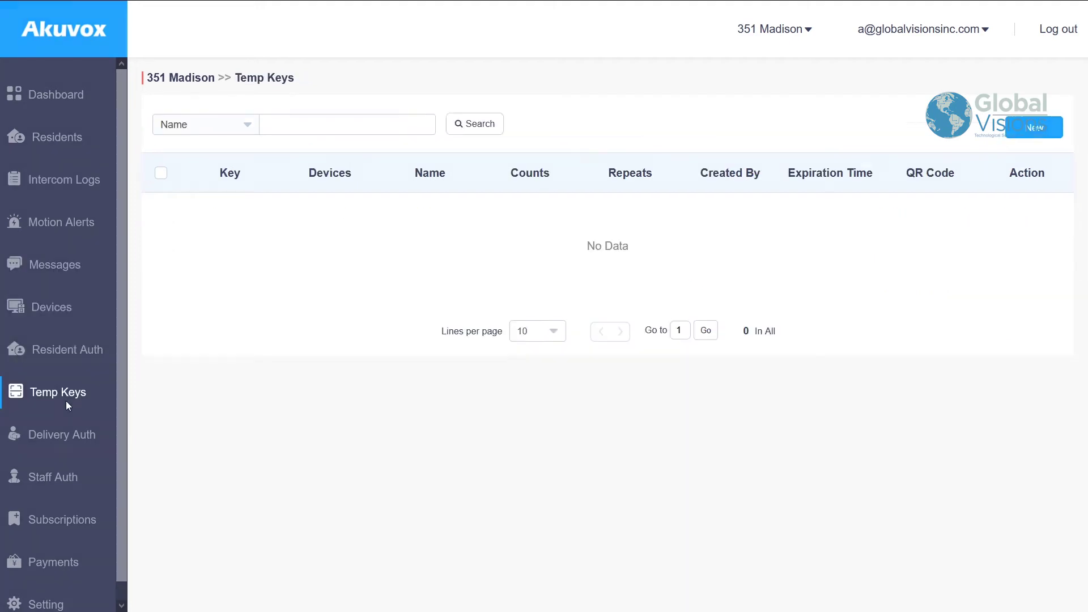
left_click(234, 128)
left_click(1034, 128)
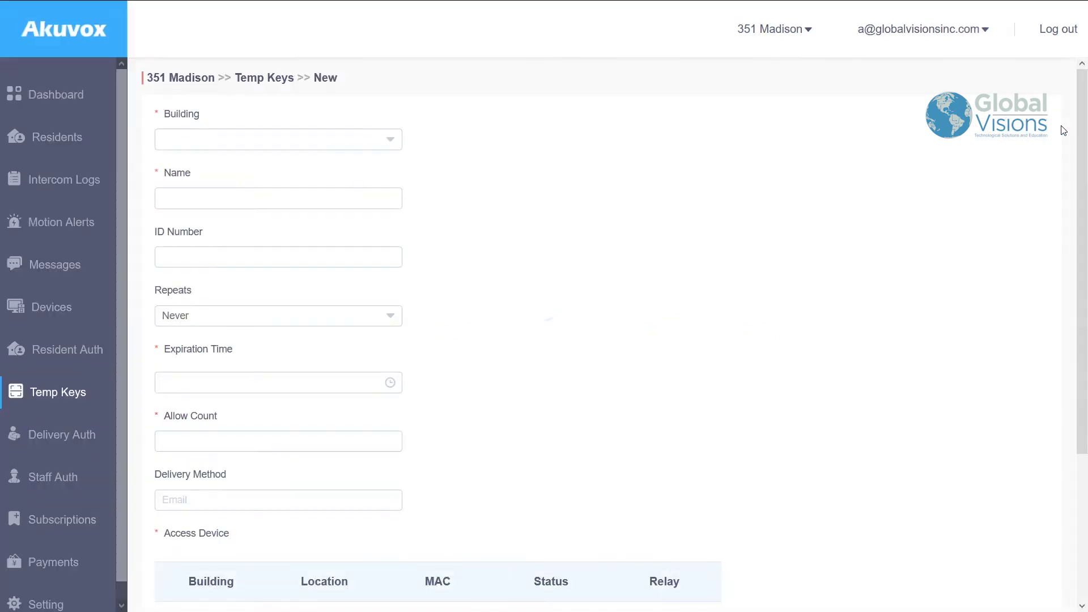
left_click(379, 141)
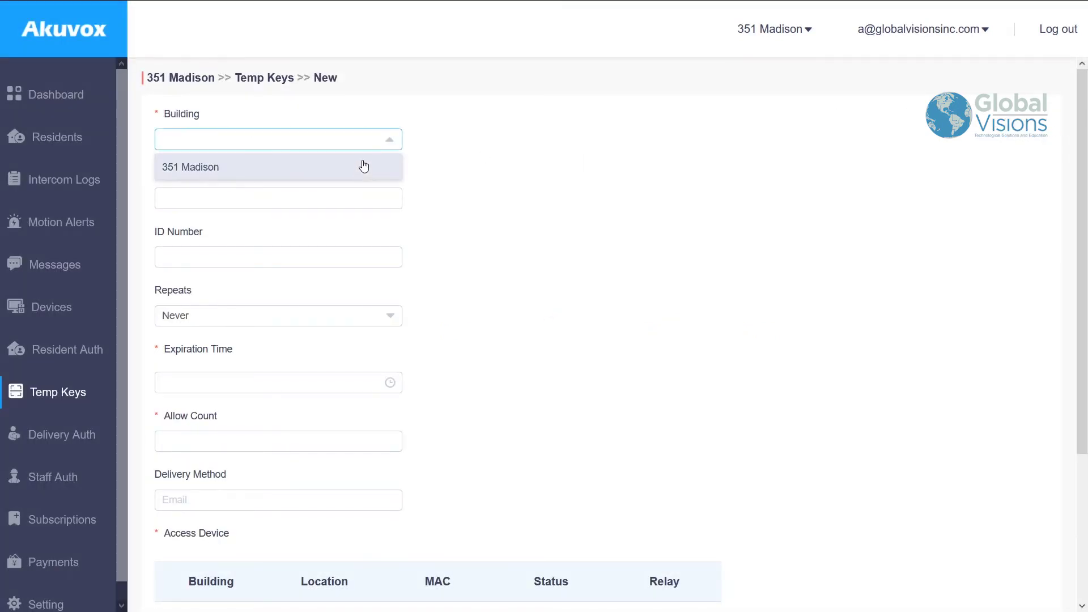
left_click(367, 169)
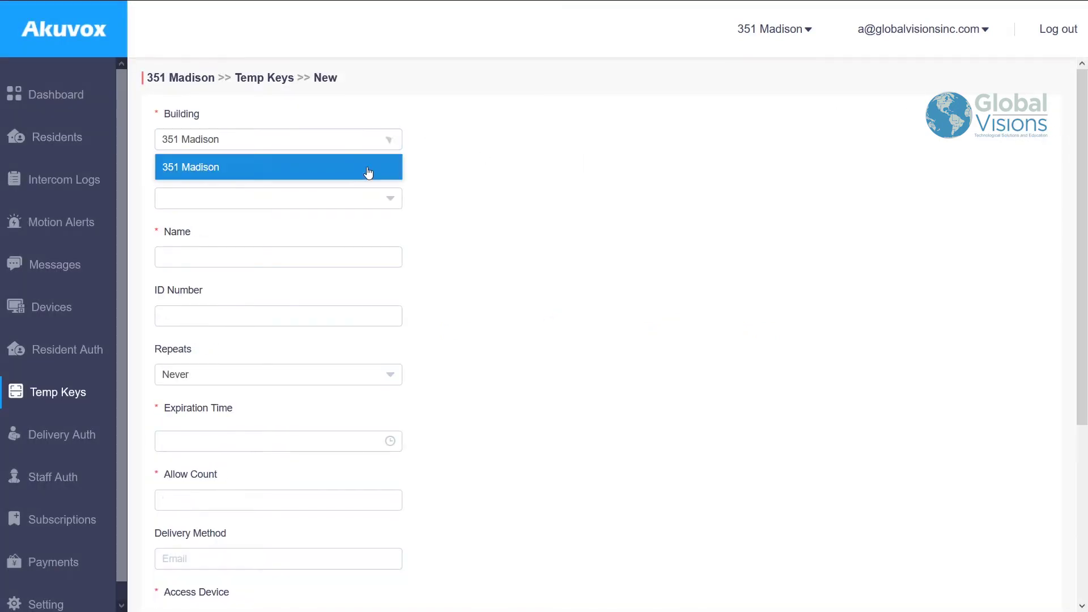
left_click(384, 209)
left_click(288, 278)
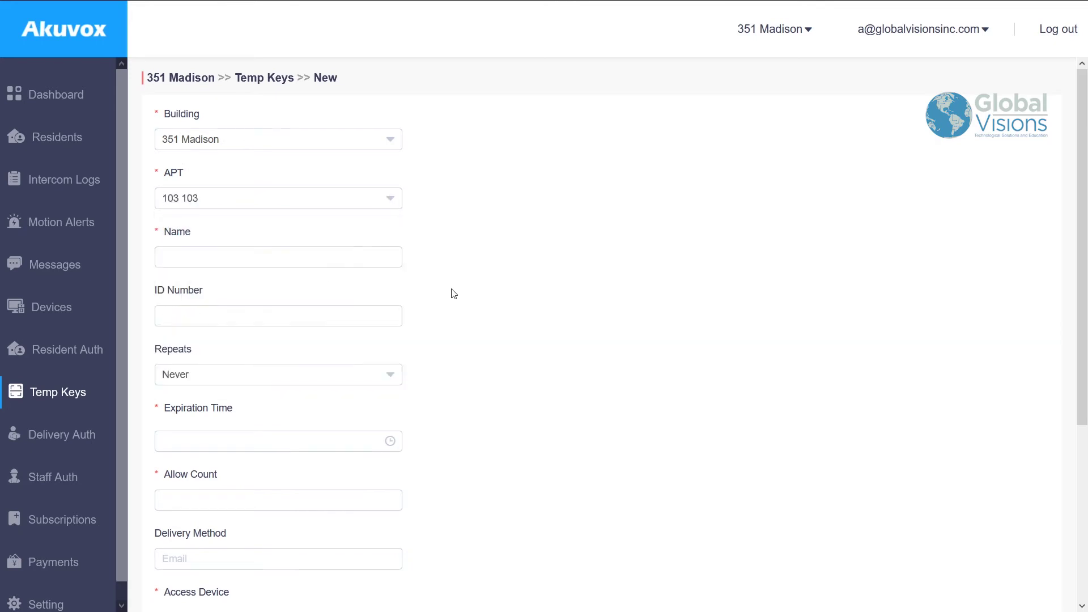
- Leave Repeats at Never and look at the Expiration Time and Allow Count fields
scroll(441, 291, "down", 1)
scroll(442, 291, "down", 2)
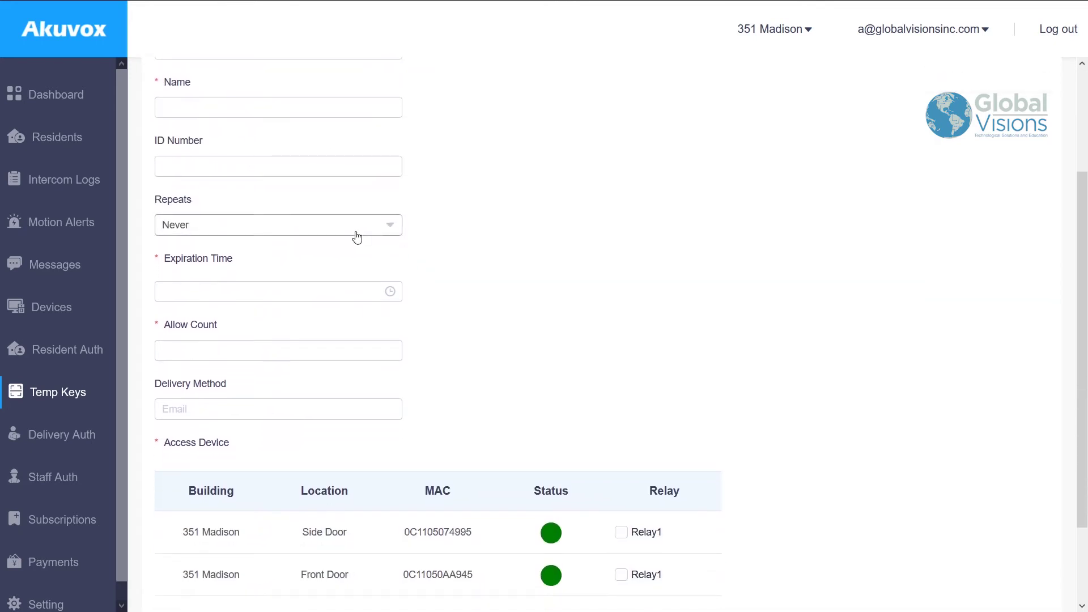
left_click(357, 232)
left_click(521, 233)
scroll(495, 267, "down", 1)
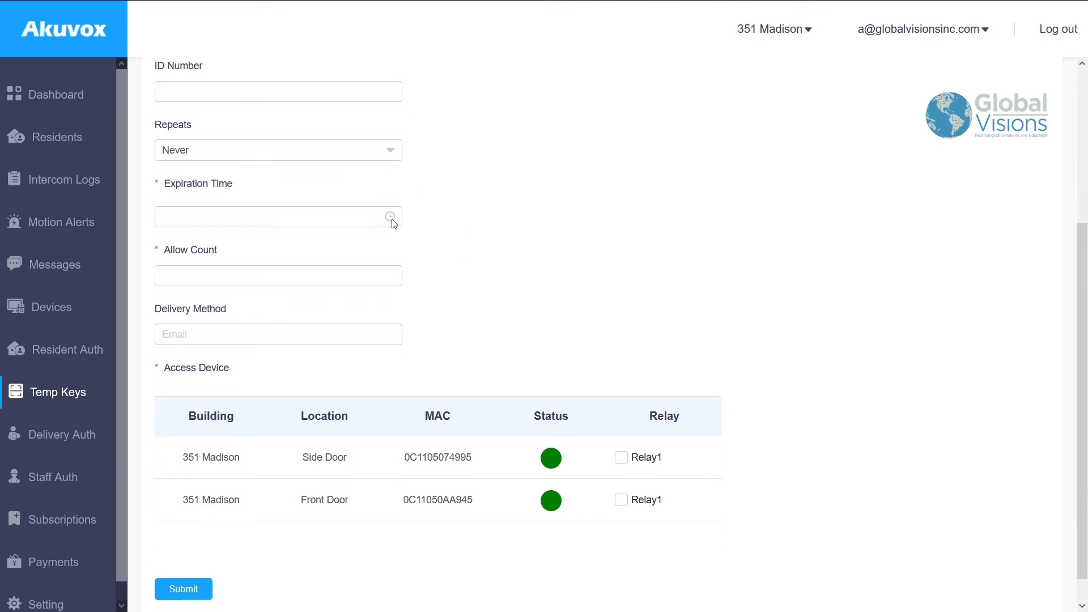
left_click(394, 223)
left_click(462, 251)
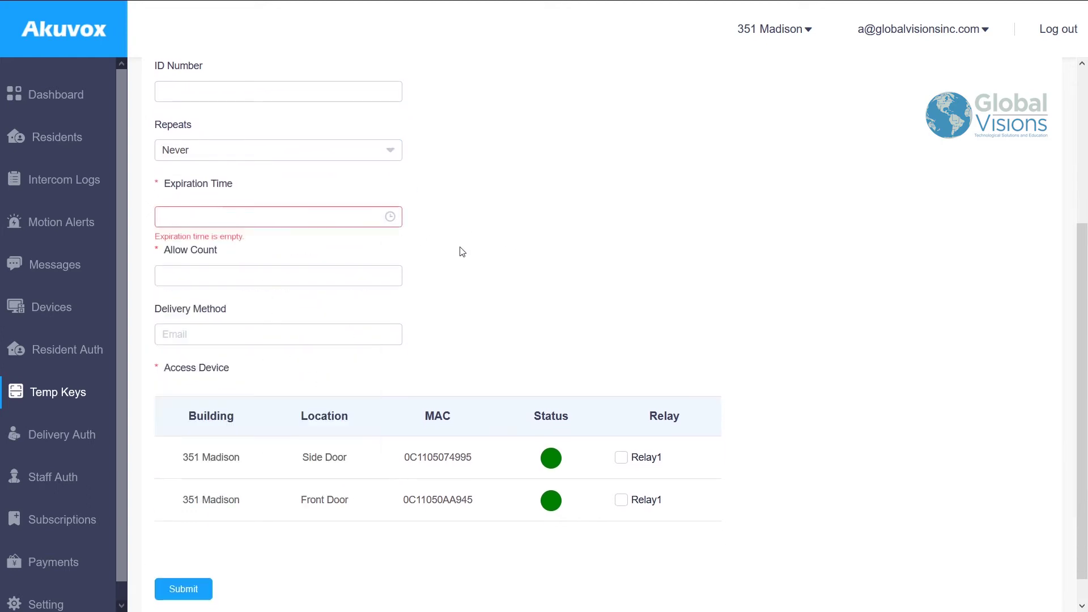
left_click(375, 270)
scroll(507, 259, "down", 1)
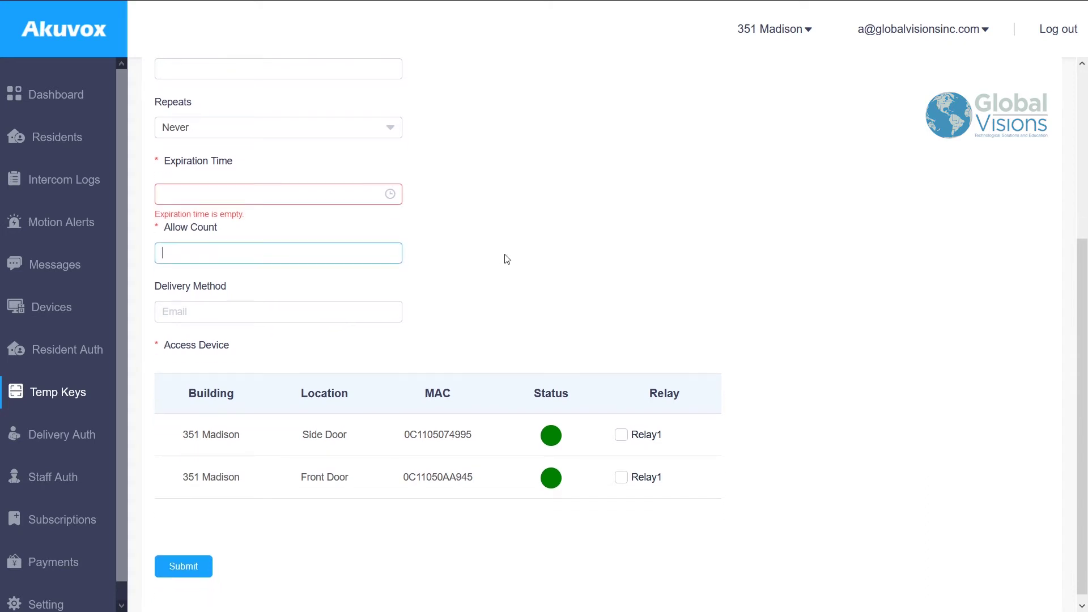
- Open Delivery Auth and start a new PIN, leaving Repeats at Never
left_click(70, 435)
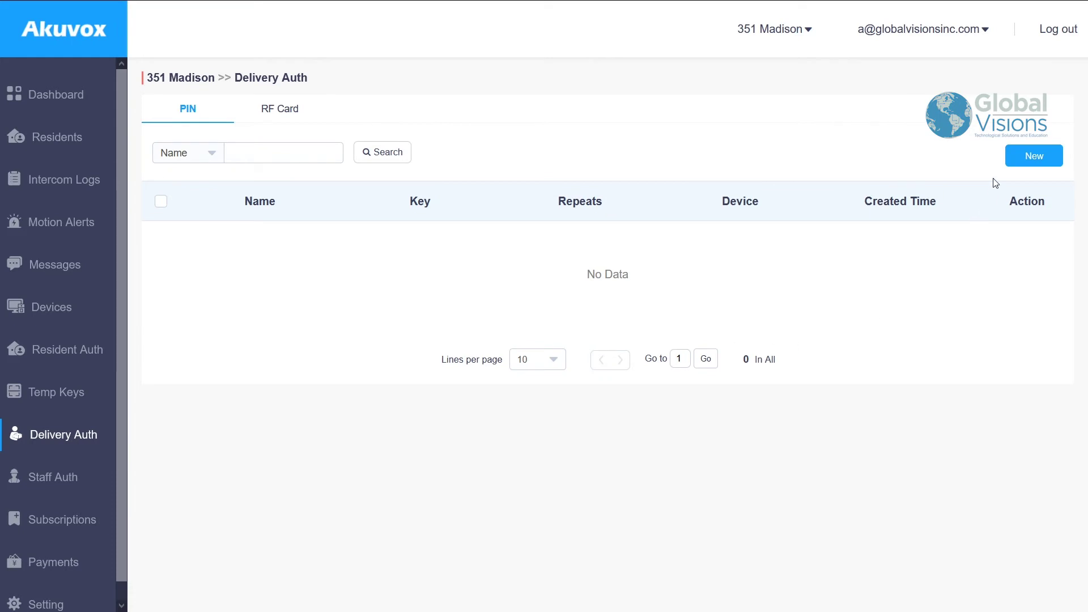
left_click(1031, 159)
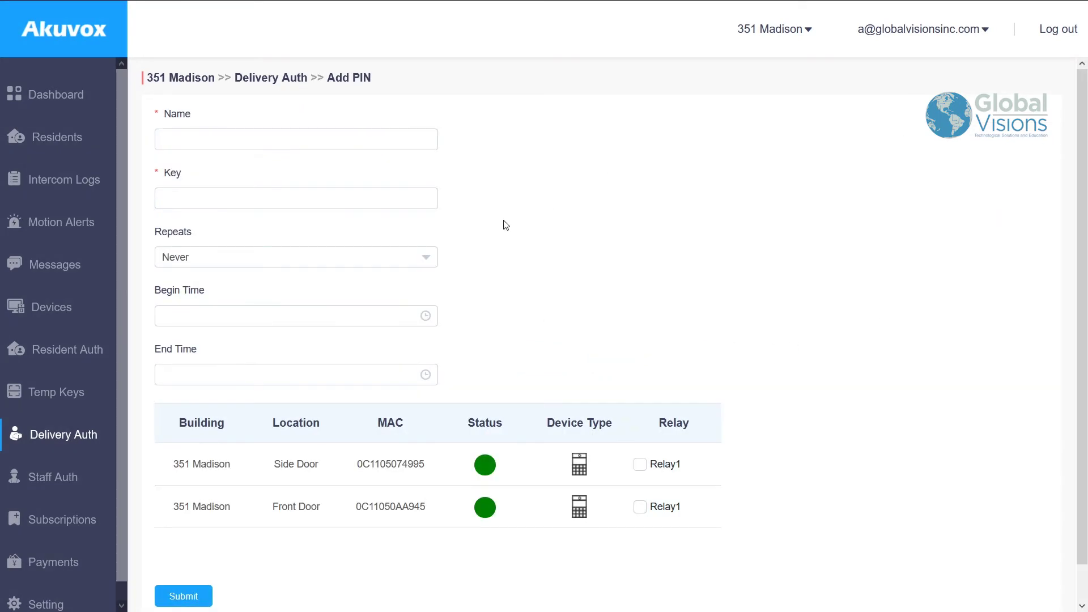
left_click(286, 264)
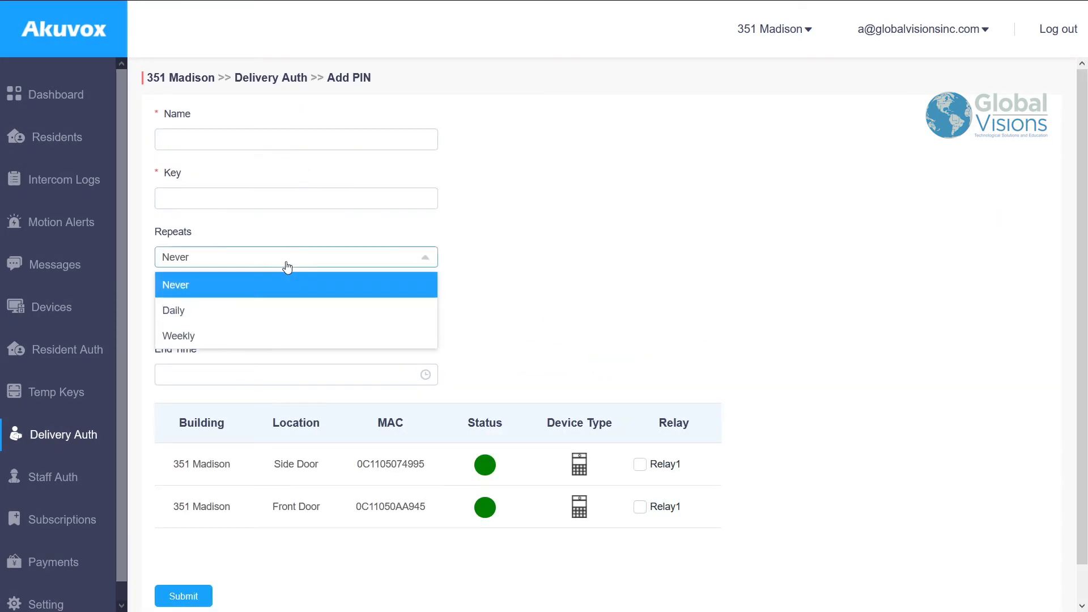
left_click(524, 267)
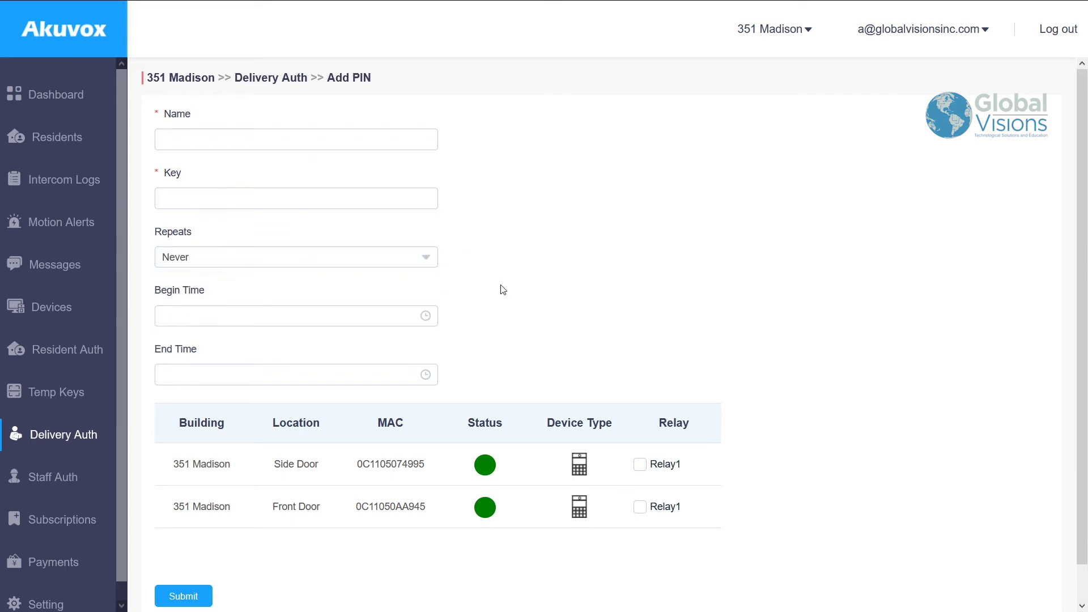
- Check the Begin Time and End Time pickers without setting any dates
left_click(425, 315)
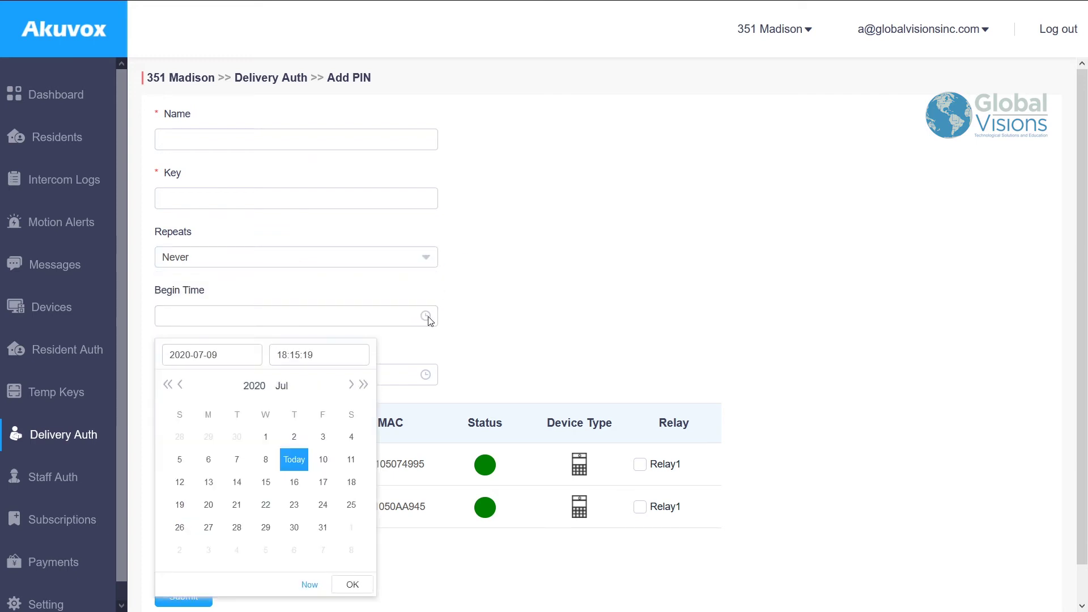
left_click(504, 316)
scroll(470, 316, "down", 1)
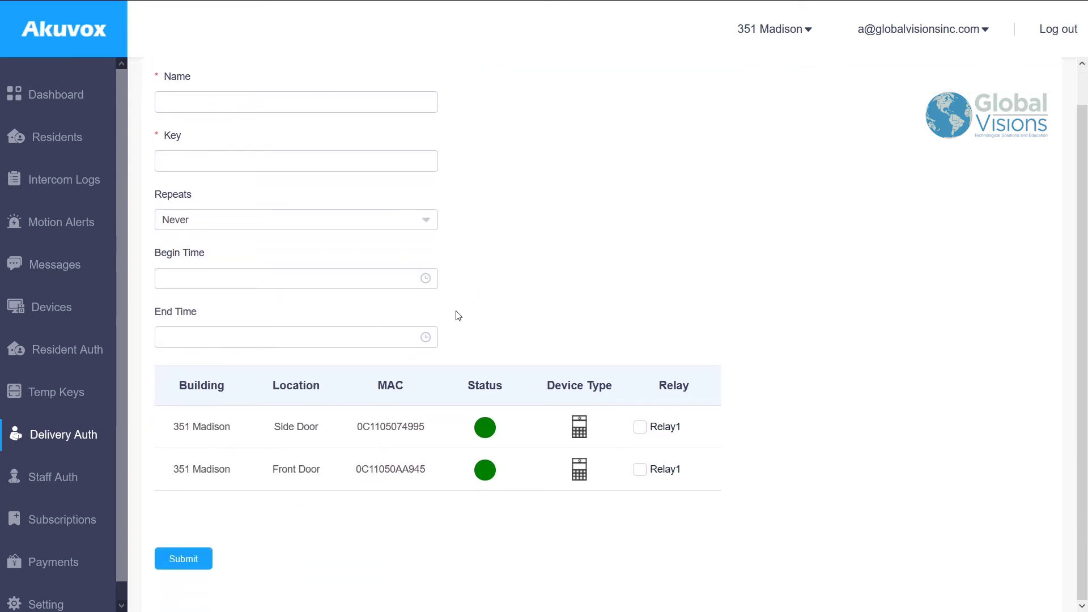
left_click(425, 337)
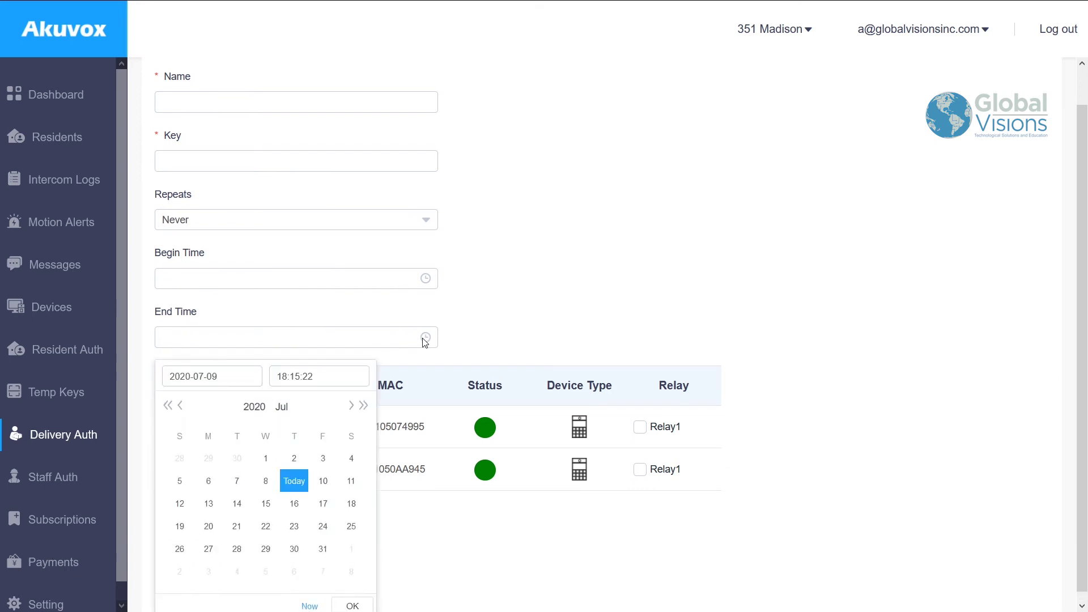
left_click(511, 281)
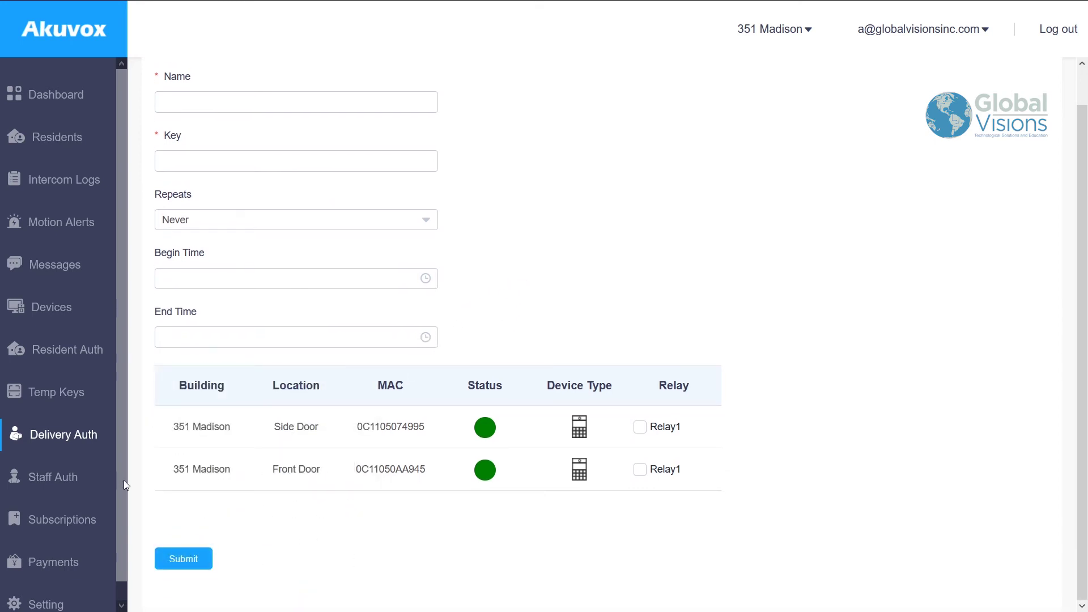
- Open Staff Auth and start a new RF card, leaving Name and RF Card empty and Repeats at Never
left_click(66, 473)
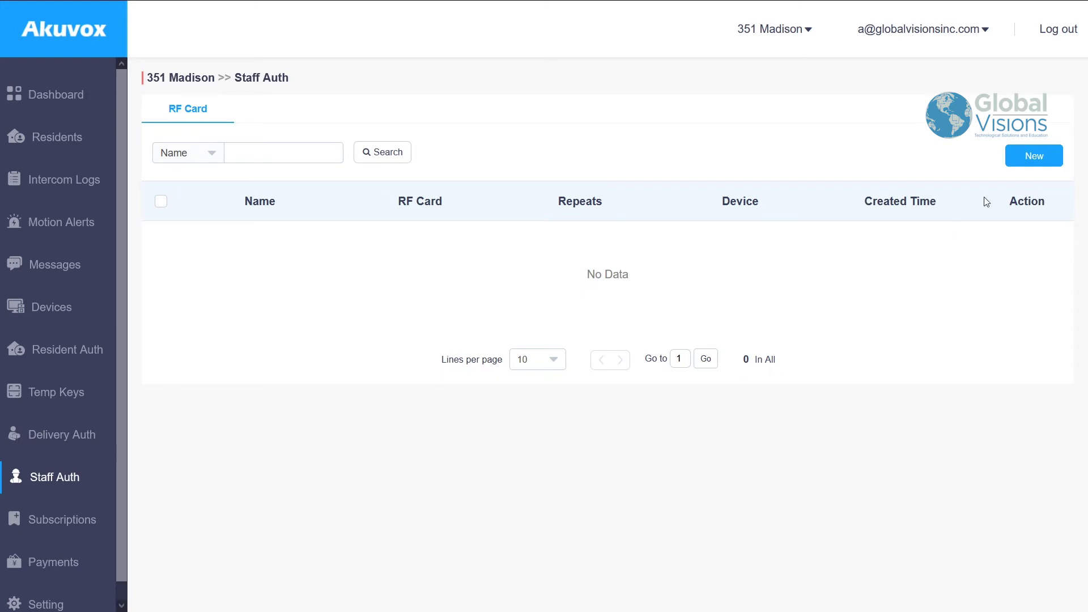
left_click(1052, 151)
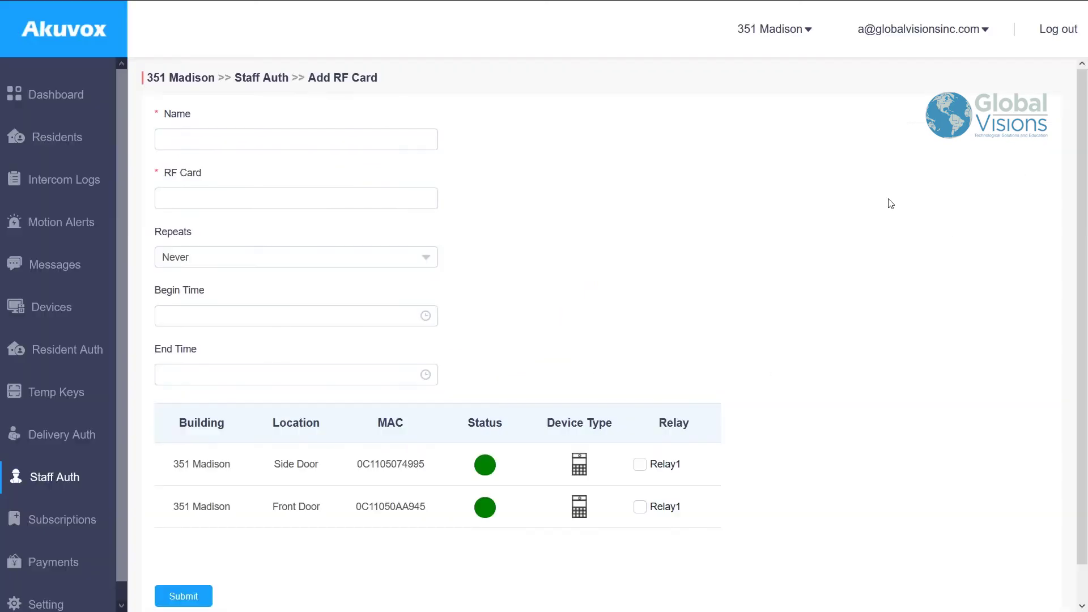
left_click(408, 137)
left_click(358, 196)
left_click(374, 262)
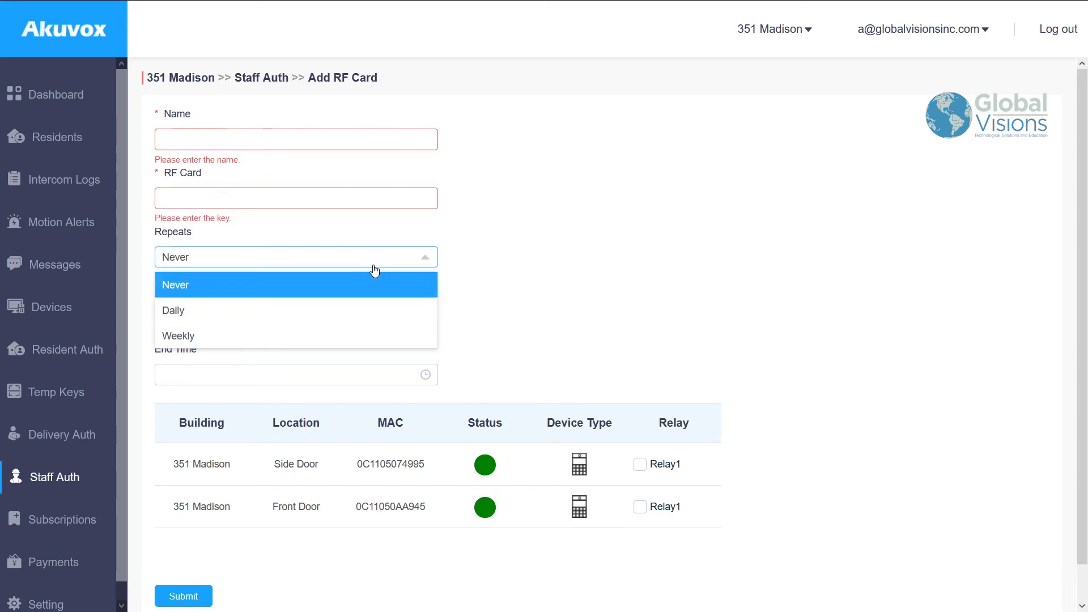
left_click(464, 272)
scroll(456, 277, "down", 1)
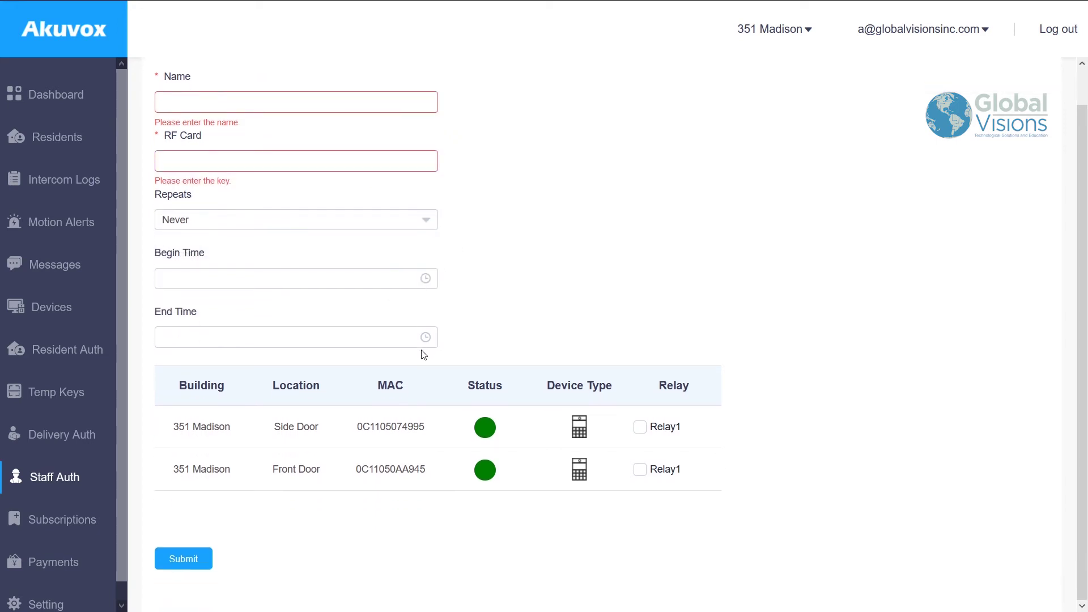
scroll(90, 493, "down", 1)
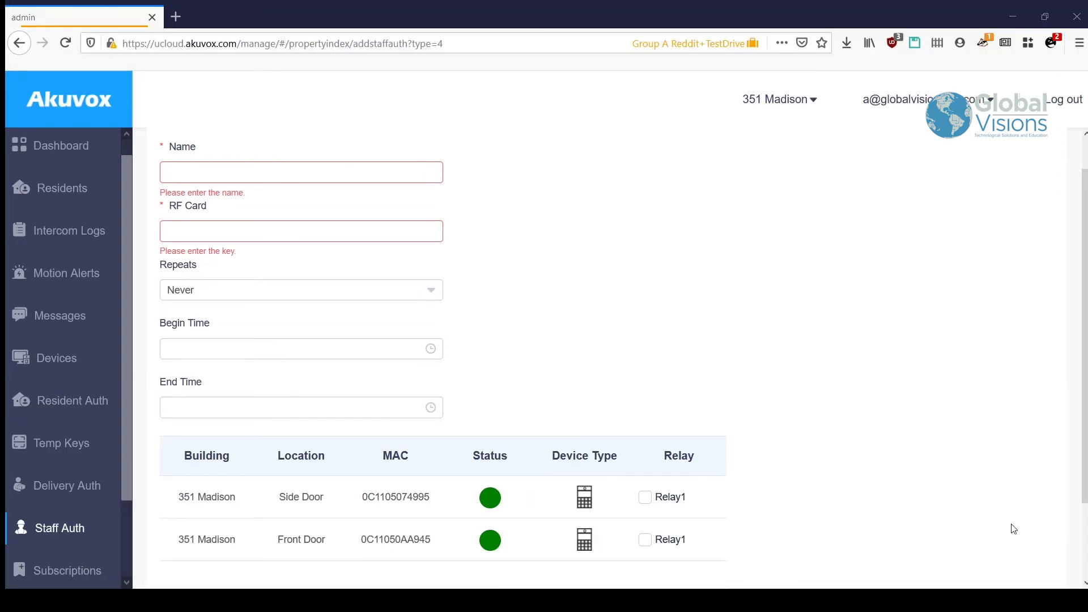
- Go back to the Dashboard showing 1 building, 20 apartments, 2 door phones and 12 calls
left_click(104, 153)
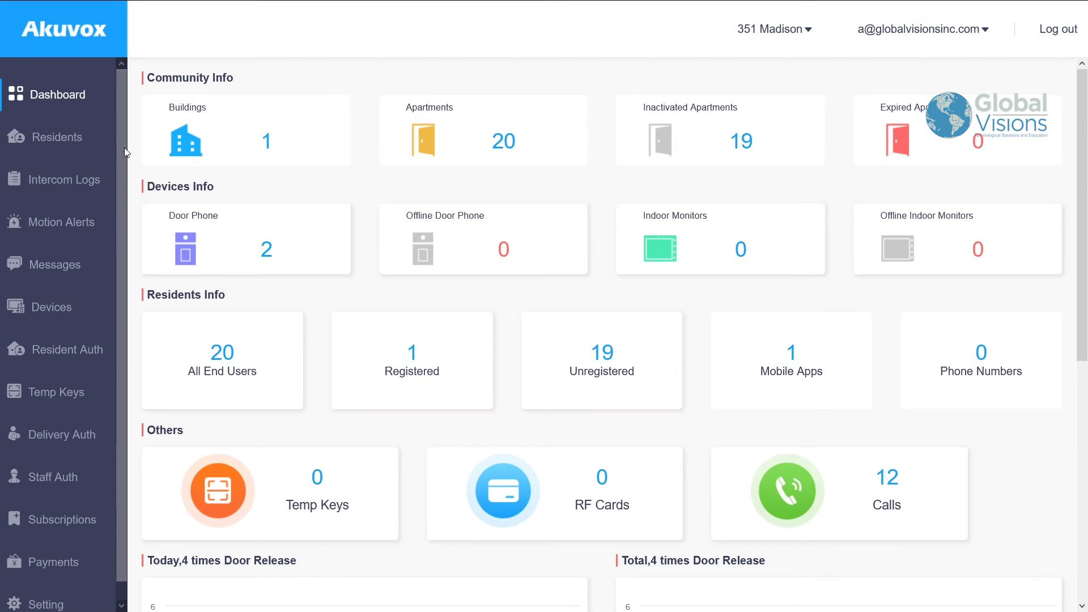